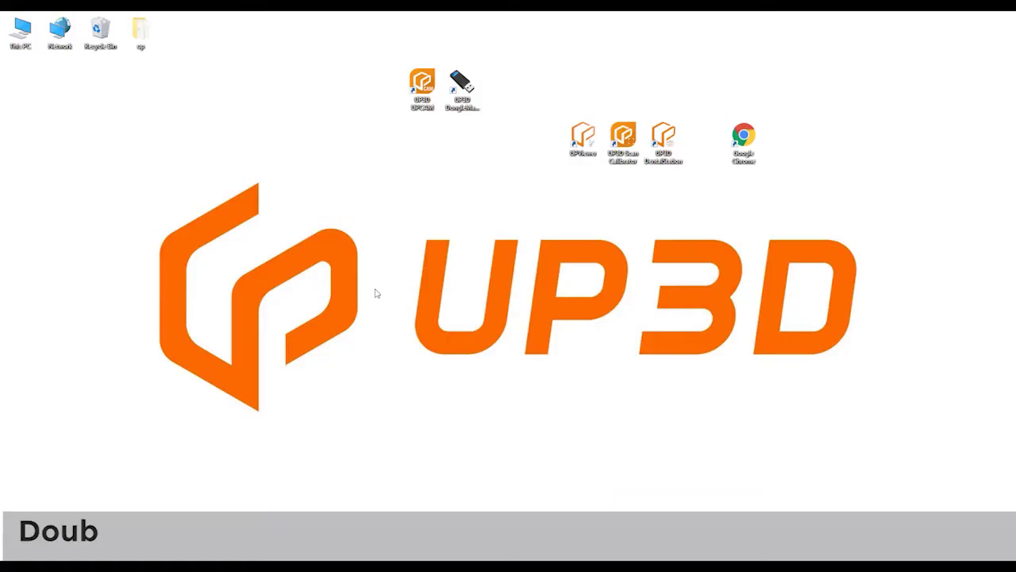
Launch UPCAM and start a new order for the UPMillP5 machine with Zirconia as the blank material
{"action": "double_click", "coordinate": [425, 94]}
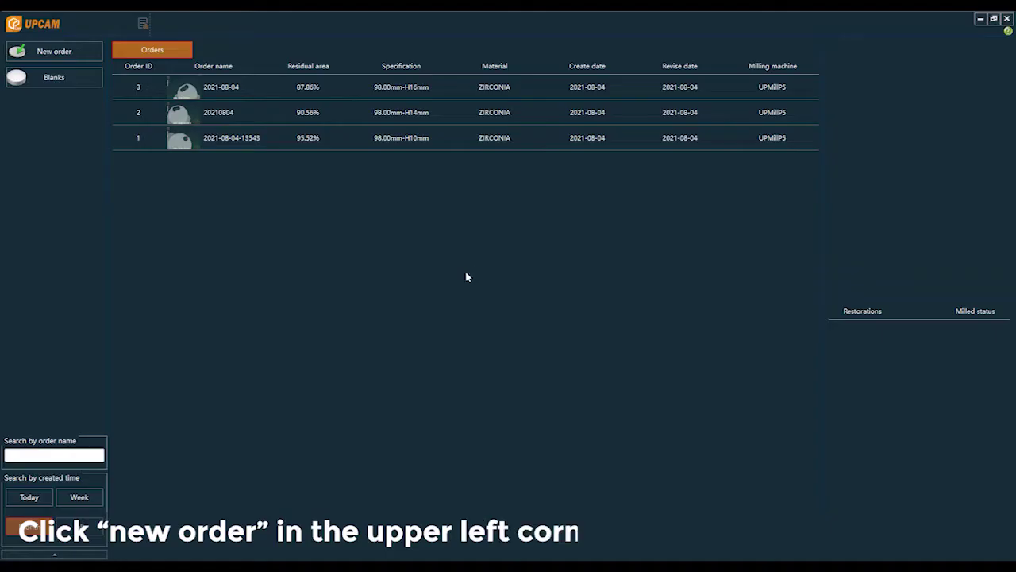
{"action": "left_click", "coordinate": [55, 50]}
{"action": "left_click", "coordinate": [373, 310]}
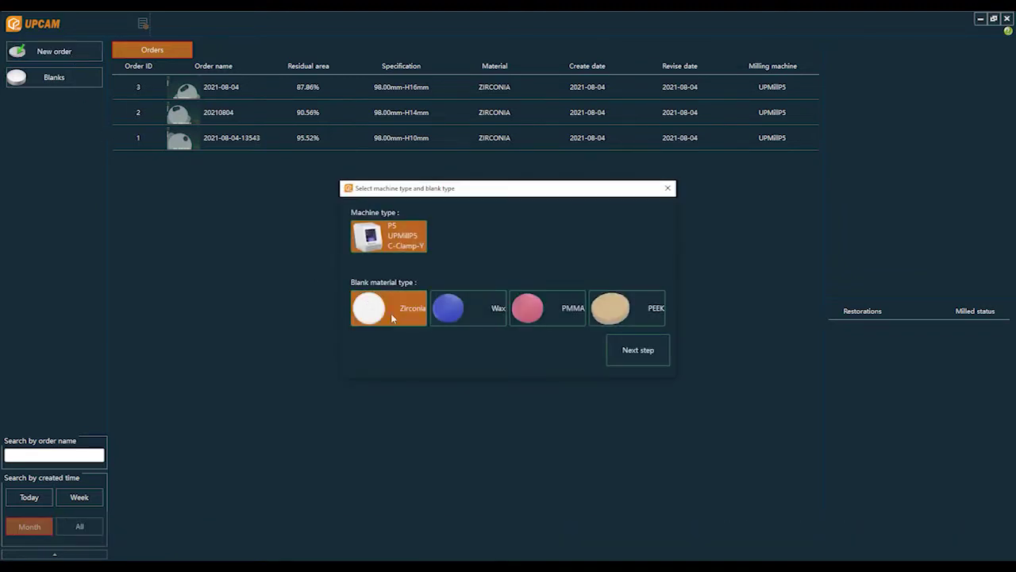
{"action": "left_click", "coordinate": [636, 350]}
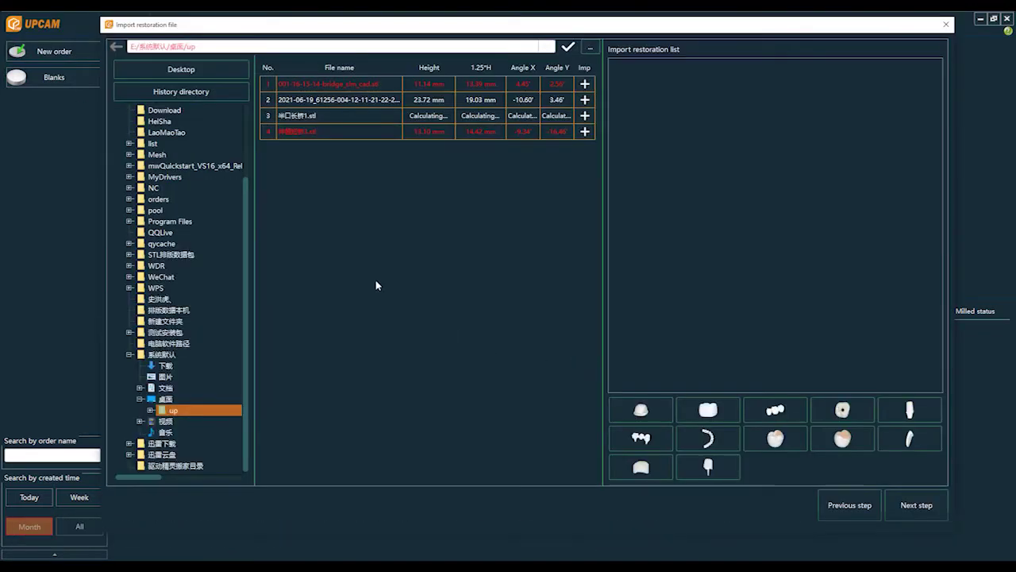
Import the restoration file 半口长桥1.stl and assign it the Crown bridge restoration type
{"action": "left_click", "coordinate": [303, 104]}
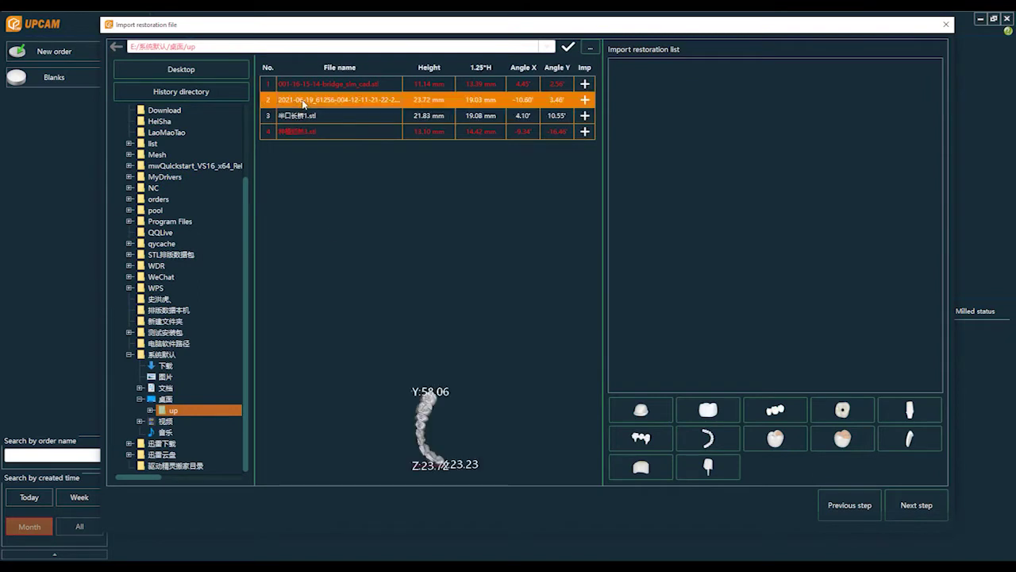
{"action": "left_click", "coordinate": [305, 119]}
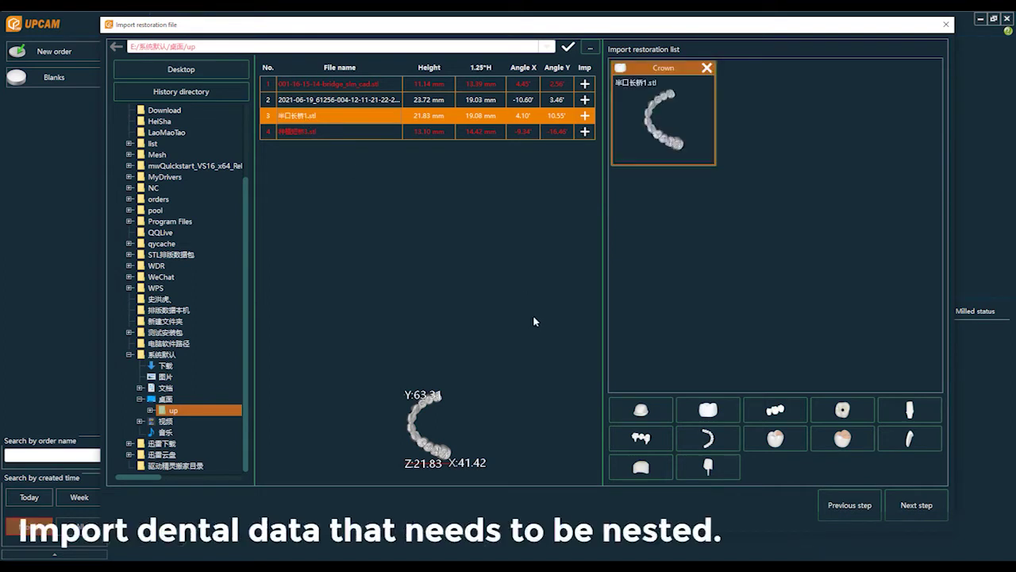
{"action": "left_click", "coordinate": [778, 410]}
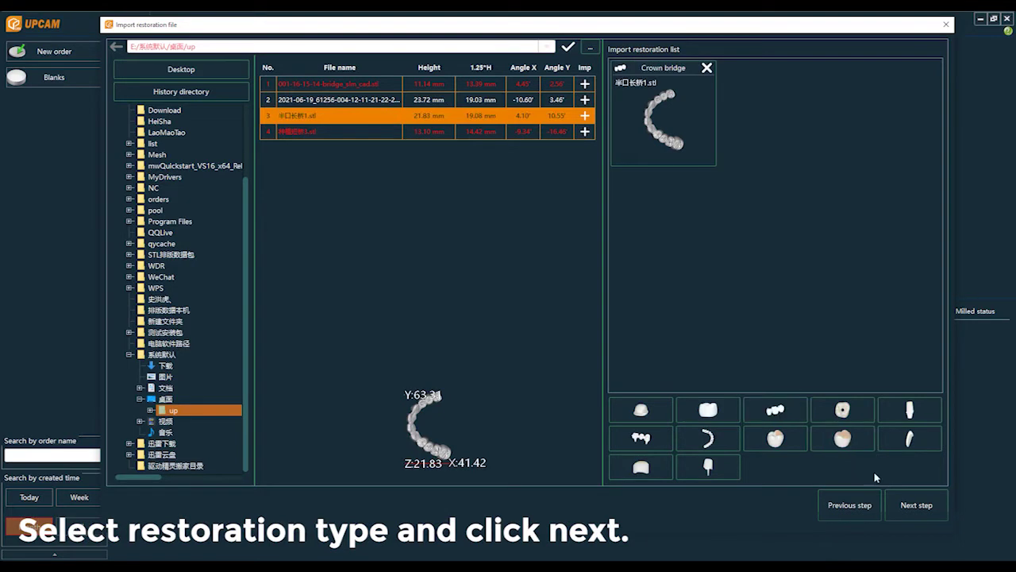
{"action": "left_click", "coordinate": [903, 492]}
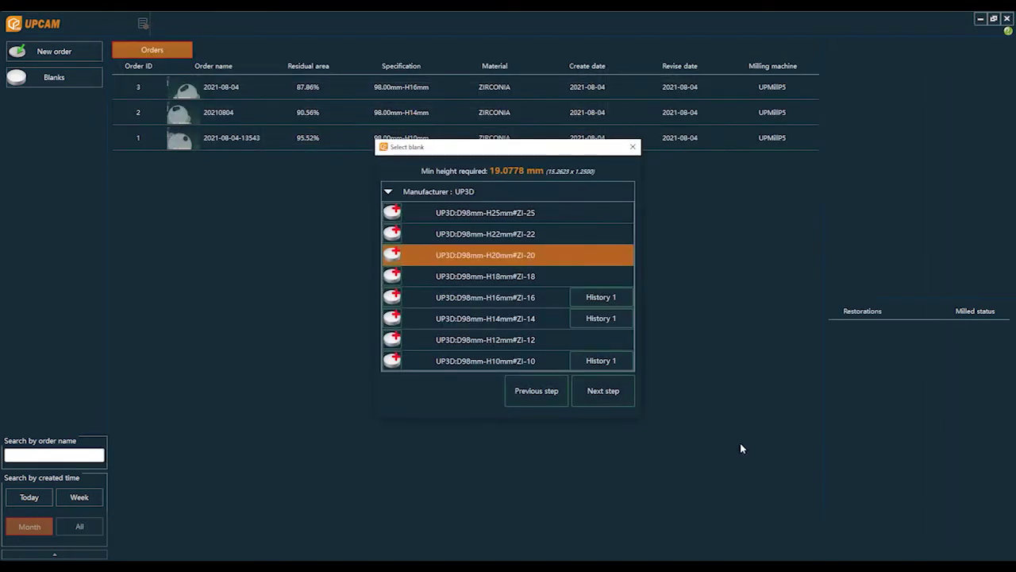
Choose the new UP3D D98mm-H22mm ZI-22 blank, name the order 2021-08-04-2 and open it for nesting
{"action": "left_click", "coordinate": [392, 235]}
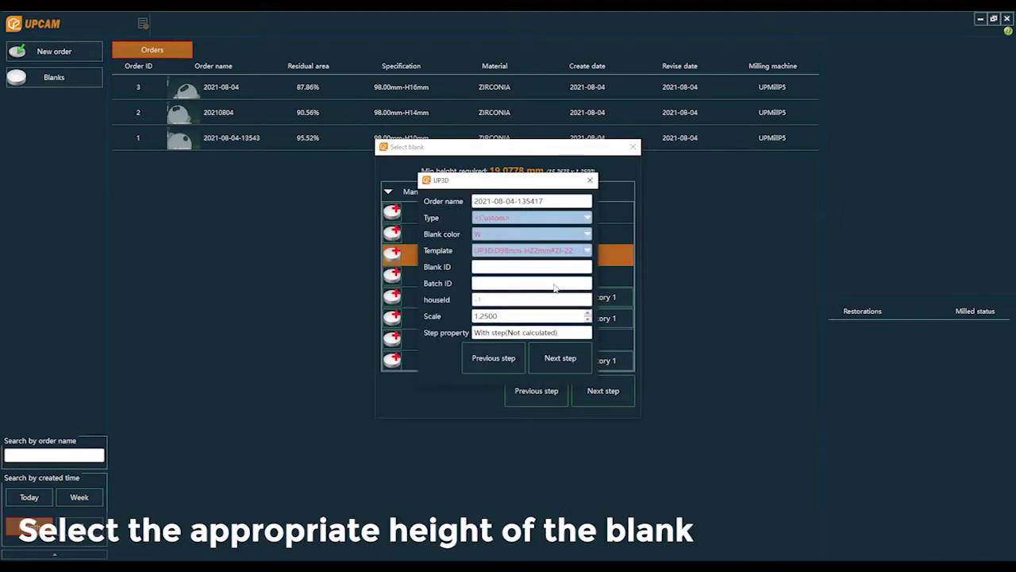
{"action": "left_click_drag", "start_coordinate": [546, 202], "coordinate": [517, 204]}
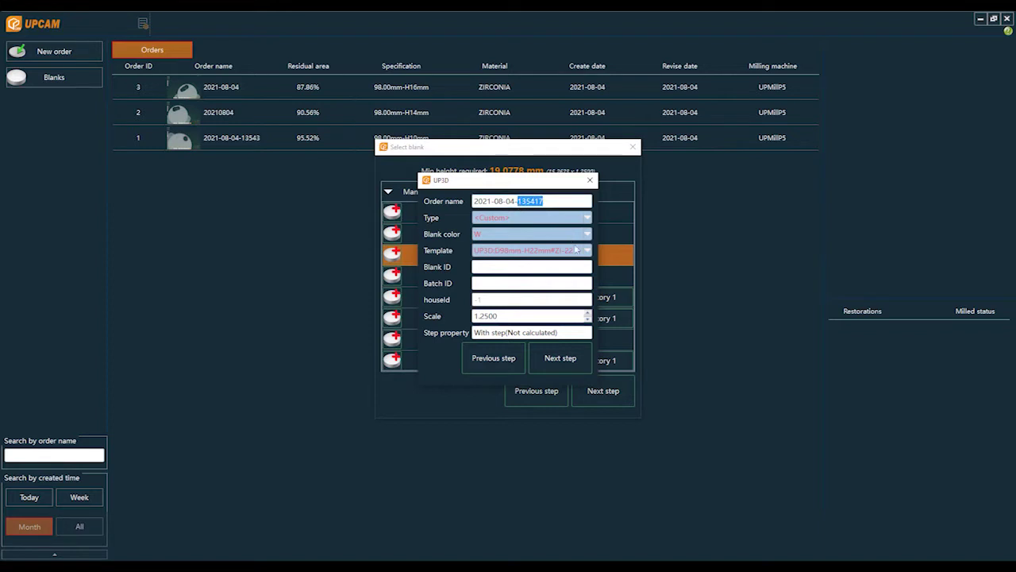
{"action": "type", "text": "2"}
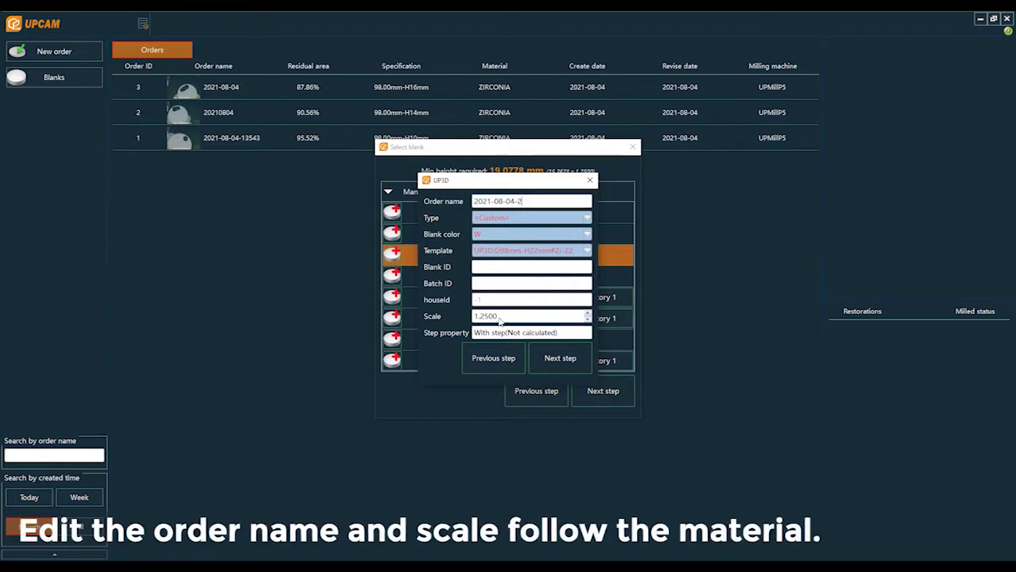
{"action": "left_click", "coordinate": [576, 358]}
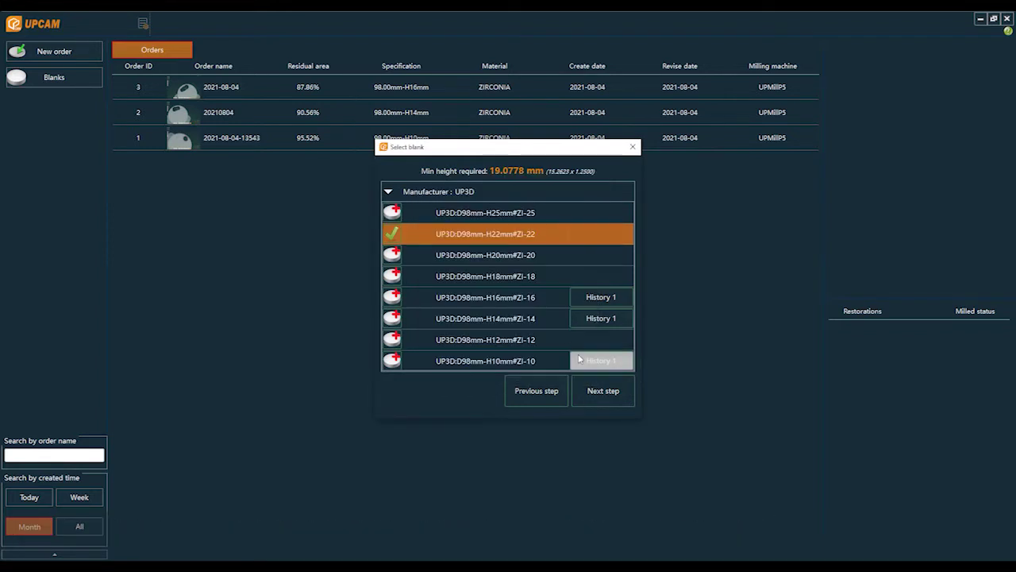
{"action": "left_click", "coordinate": [592, 391]}
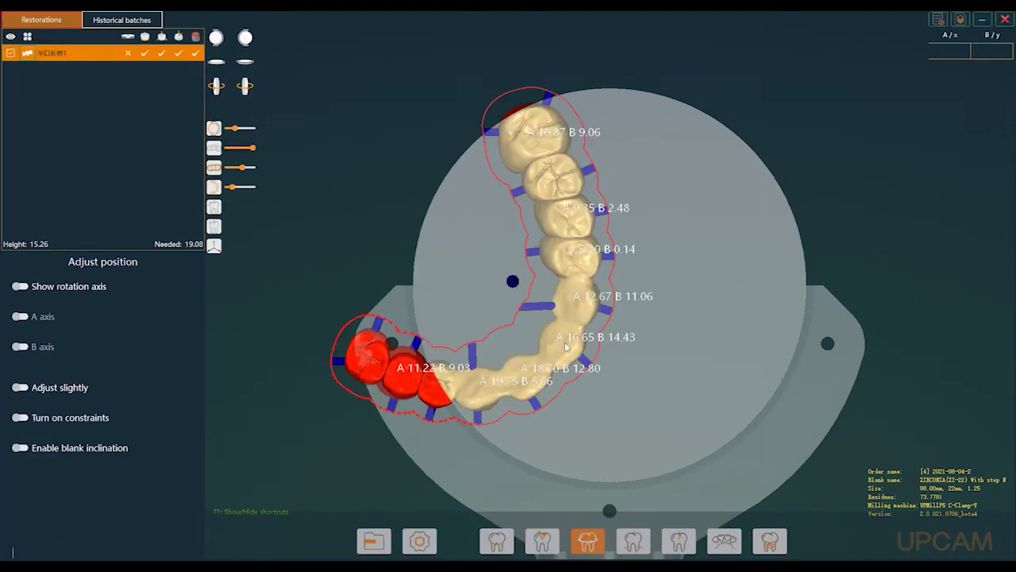
Show the rotation axis, turn the bridge about 123° and place it fully inside the blank near its upper edge
{"action": "left_click_drag", "start_coordinate": [568, 347], "coordinate": [638, 342]}
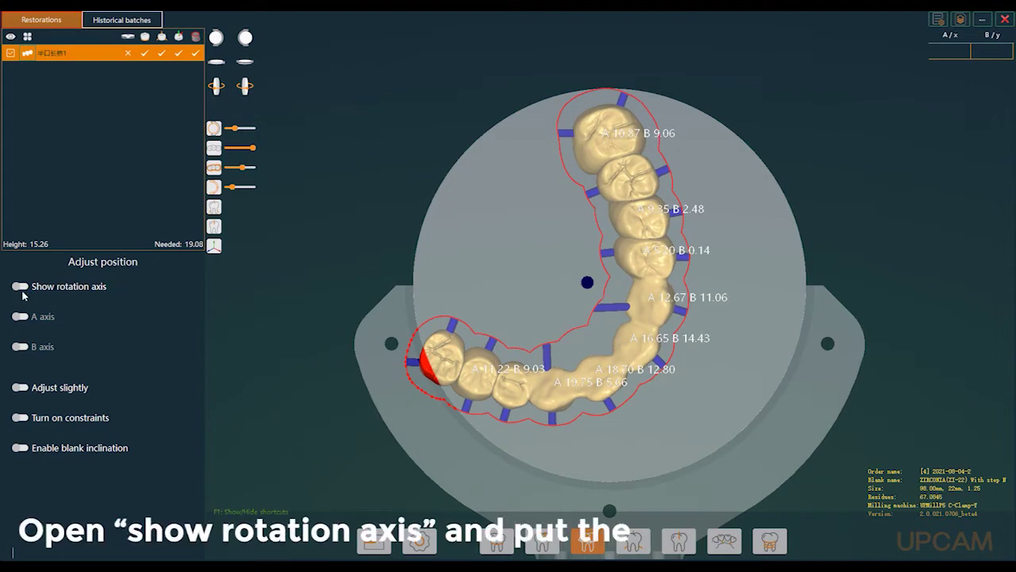
{"action": "left_click", "coordinate": [50, 288]}
{"action": "left_click_drag", "start_coordinate": [422, 399], "coordinate": [708, 333]}
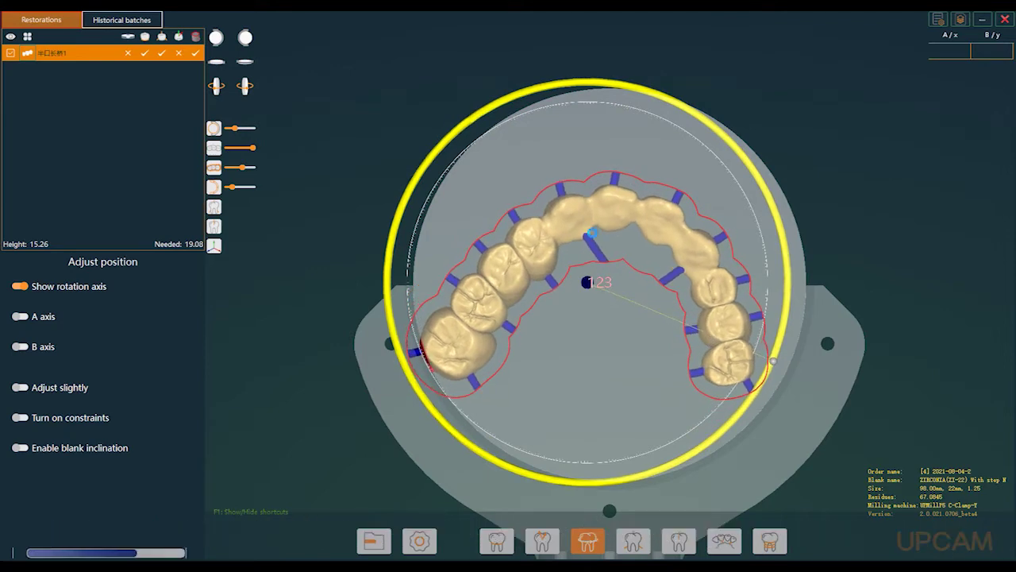
{"action": "left_click_drag", "start_coordinate": [591, 208], "coordinate": [608, 141]}
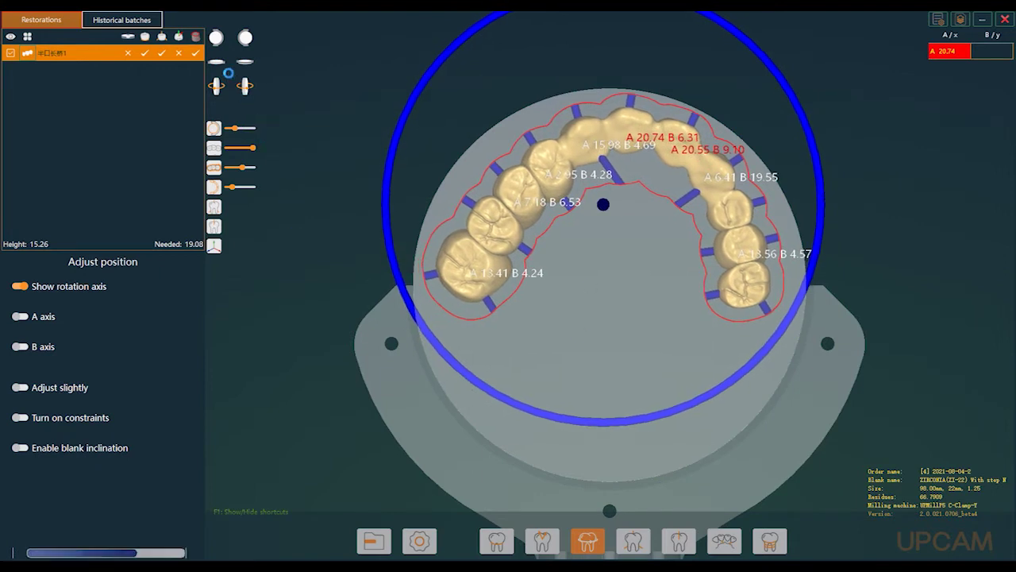
Enable the A axis and tilt the bridge about it to 4° in the side view
{"action": "left_click", "coordinate": [216, 62]}
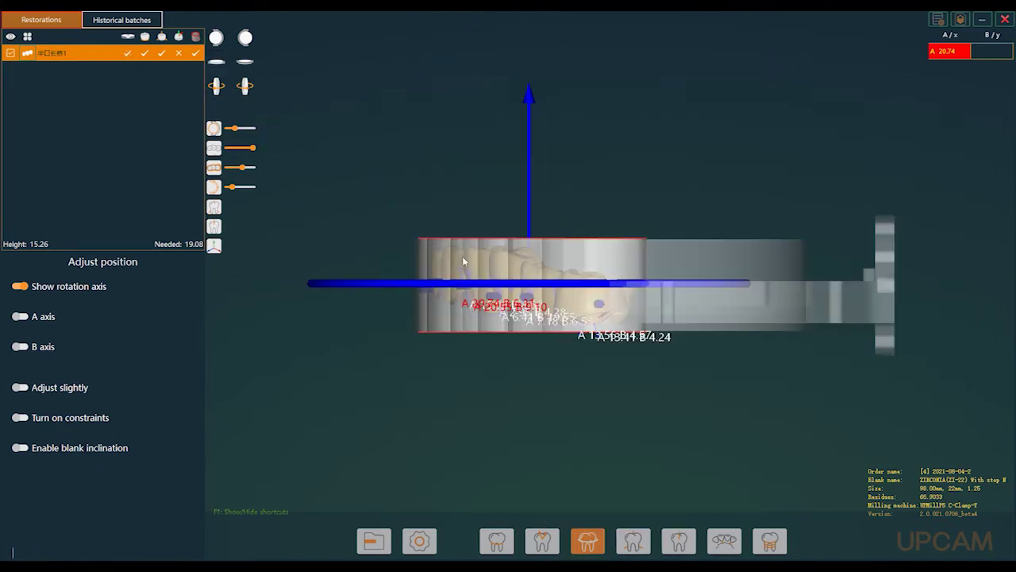
{"action": "left_click", "coordinate": [20, 316]}
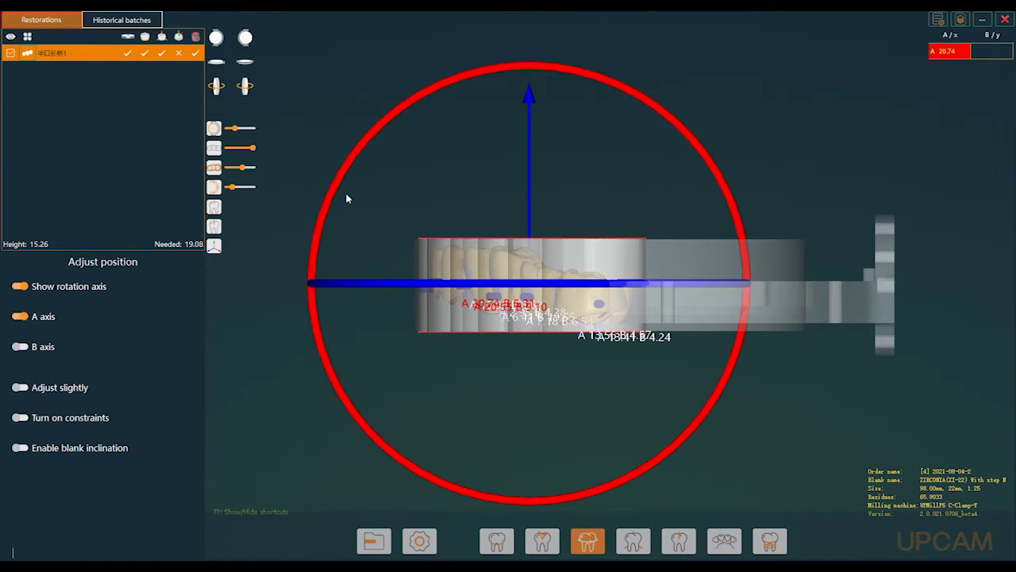
{"action": "left_click_drag", "start_coordinate": [332, 195], "coordinate": [322, 206]}
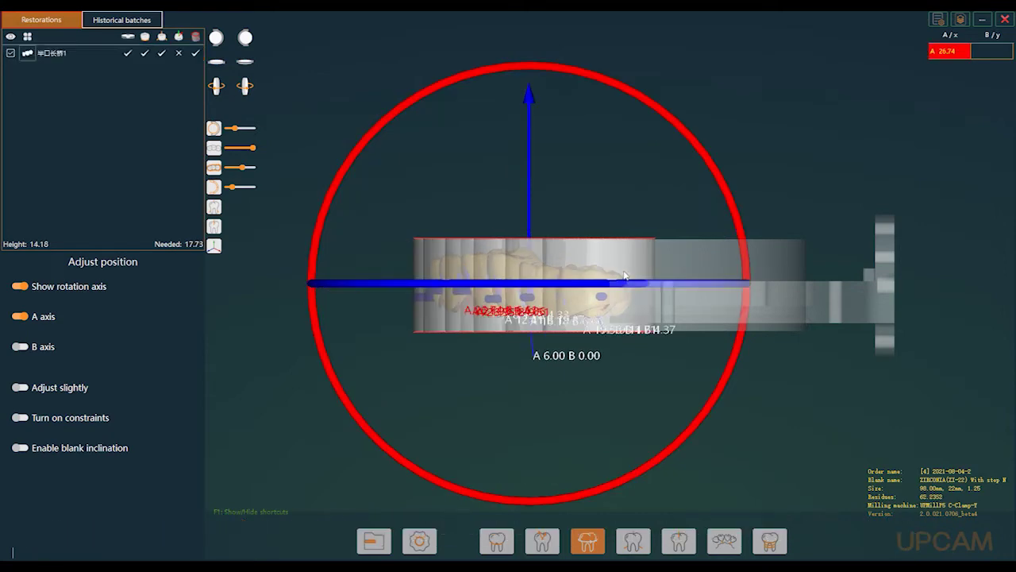
{"action": "middle_click_drag", "start_coordinate": [616, 292], "coordinate": [654, 311]}
{"action": "left_click", "coordinate": [220, 65]}
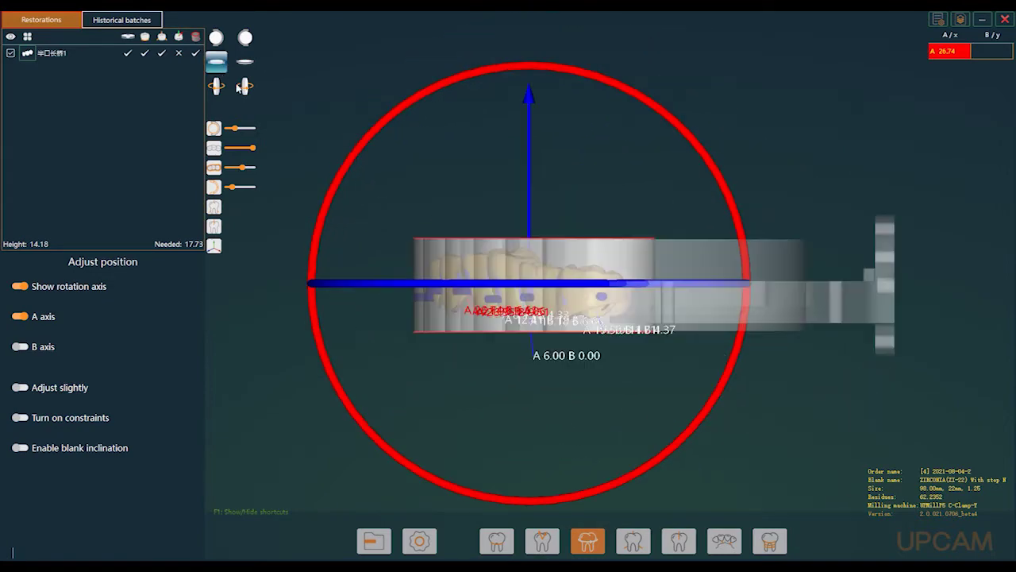
{"action": "left_click_drag", "start_coordinate": [348, 159], "coordinate": [352, 150]}
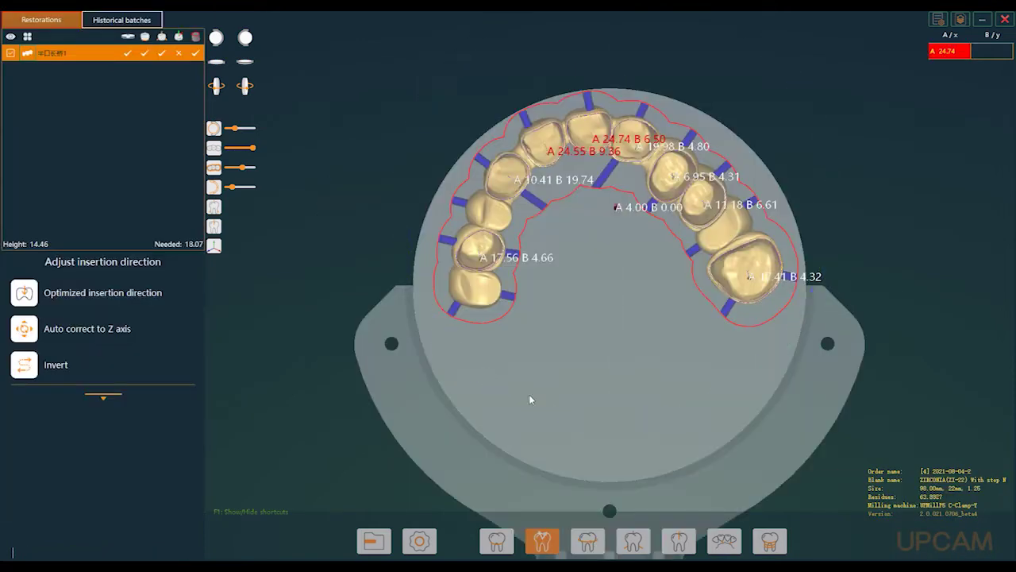
Adjust the insertion directions of the two front crowns marked red to about A 18.1 B 3.9 and A 16.2 B 2.2
{"action": "scroll", "coordinate": [602, 290], "scroll_direction": "up", "scroll_amount": 3}
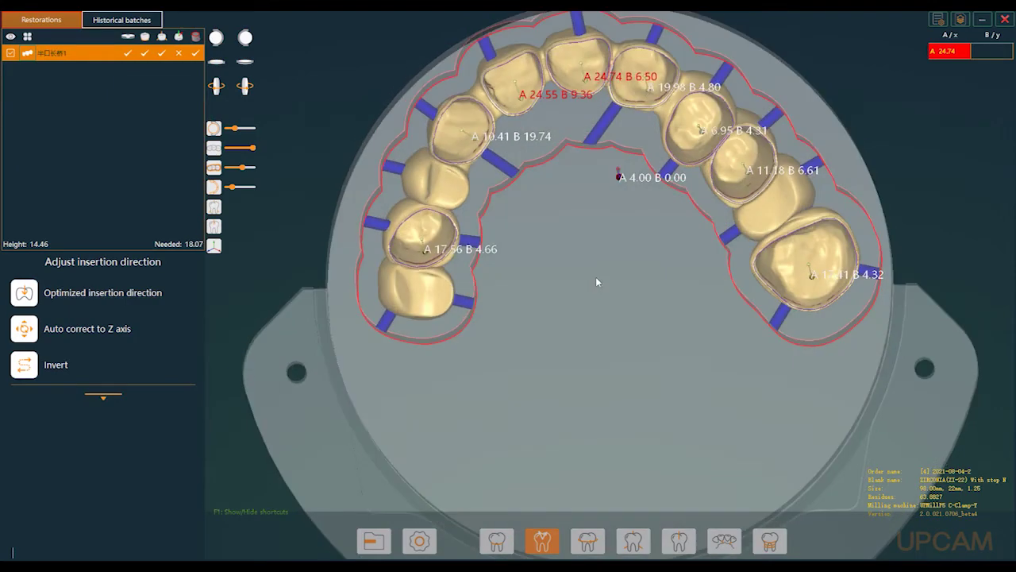
{"action": "right_click_drag", "start_coordinate": [596, 278], "coordinate": [532, 219]}
{"action": "middle_click_drag", "start_coordinate": [533, 224], "coordinate": [590, 288]}
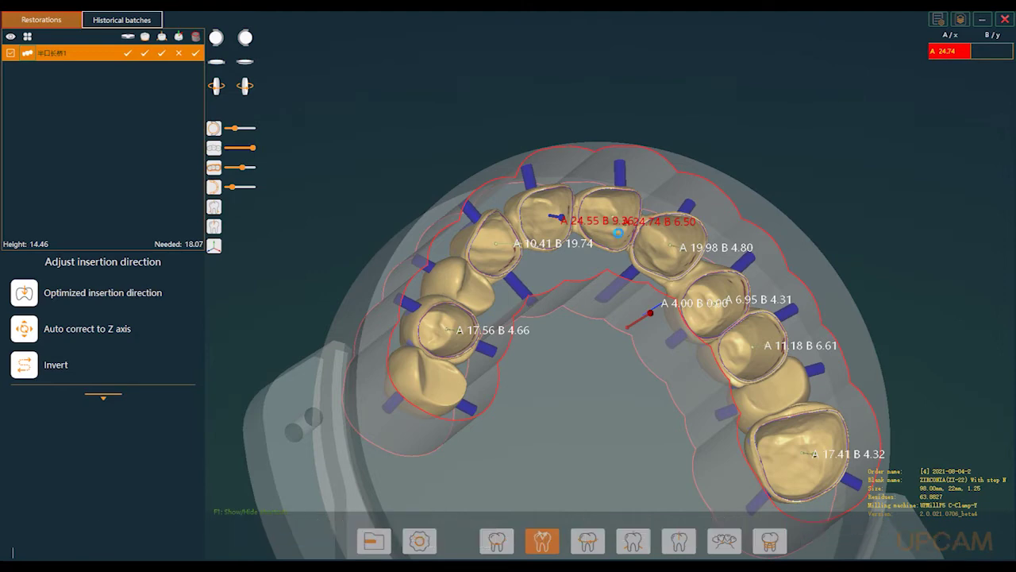
{"action": "left_click_drag", "start_coordinate": [617, 232], "coordinate": [626, 229]}
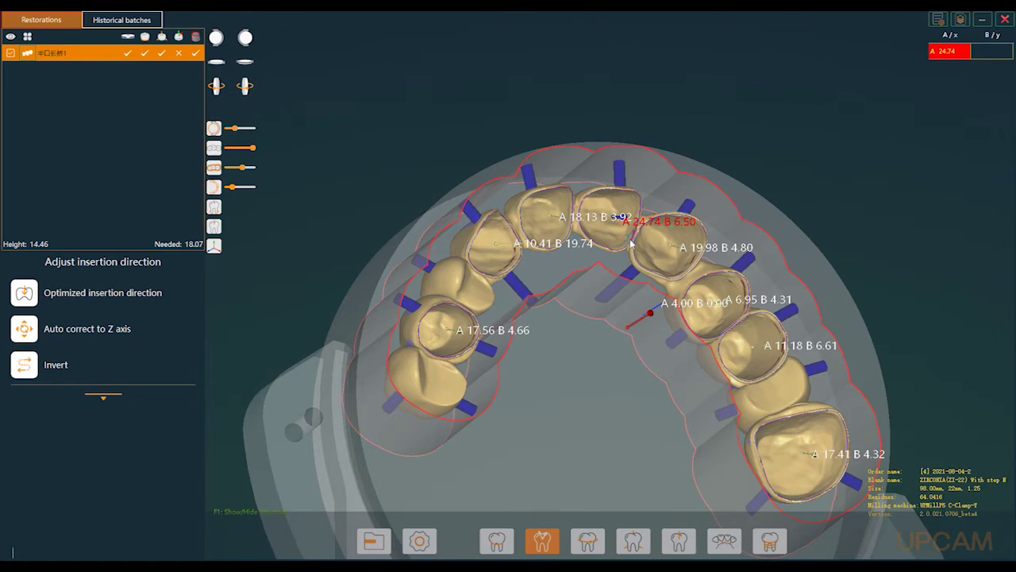
{"action": "left_click_drag", "start_coordinate": [622, 236], "coordinate": [609, 236]}
{"action": "middle_click_drag", "start_coordinate": [595, 234], "coordinate": [643, 264]}
Inspect the margin lines of all crowns in the bridge, including whether the pontics are left without one
{"action": "left_click", "coordinate": [588, 541]}
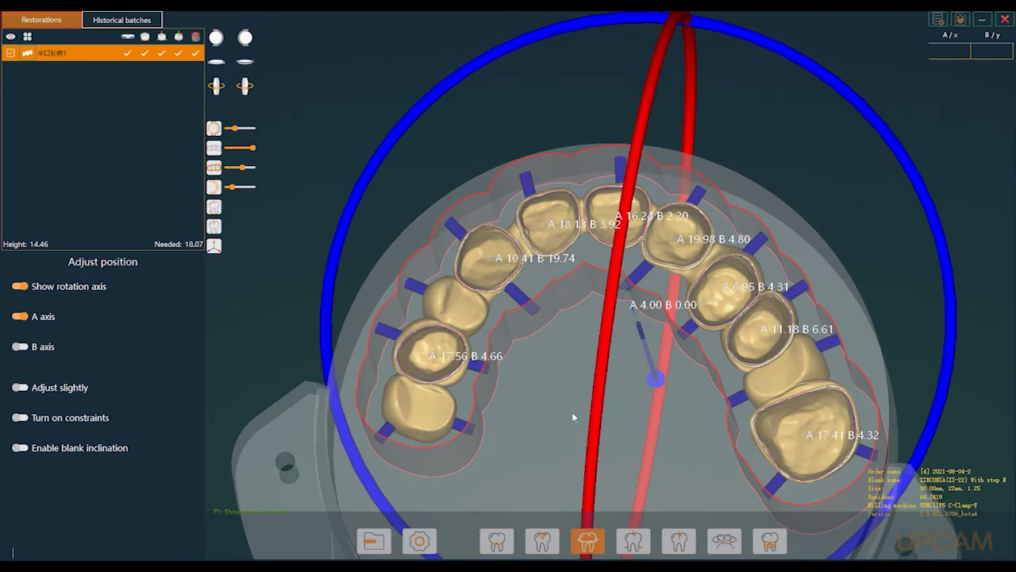
{"action": "left_click", "coordinate": [496, 541]}
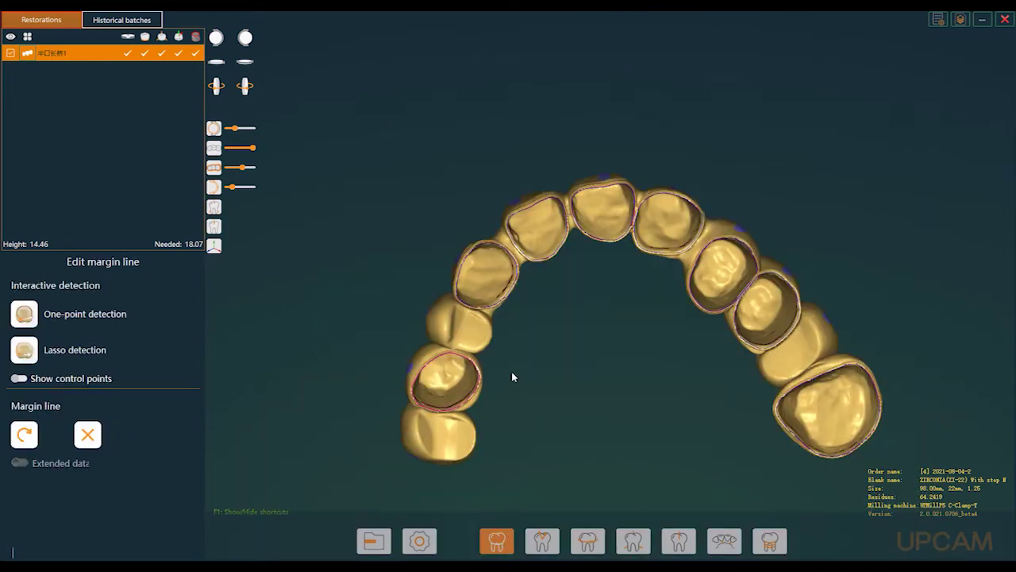
{"action": "scroll", "coordinate": [485, 365], "scroll_direction": "up", "scroll_amount": 3}
{"action": "middle_click_drag", "start_coordinate": [436, 326], "coordinate": [394, 290]}
{"action": "middle_click_drag", "start_coordinate": [693, 336], "coordinate": [605, 267]}
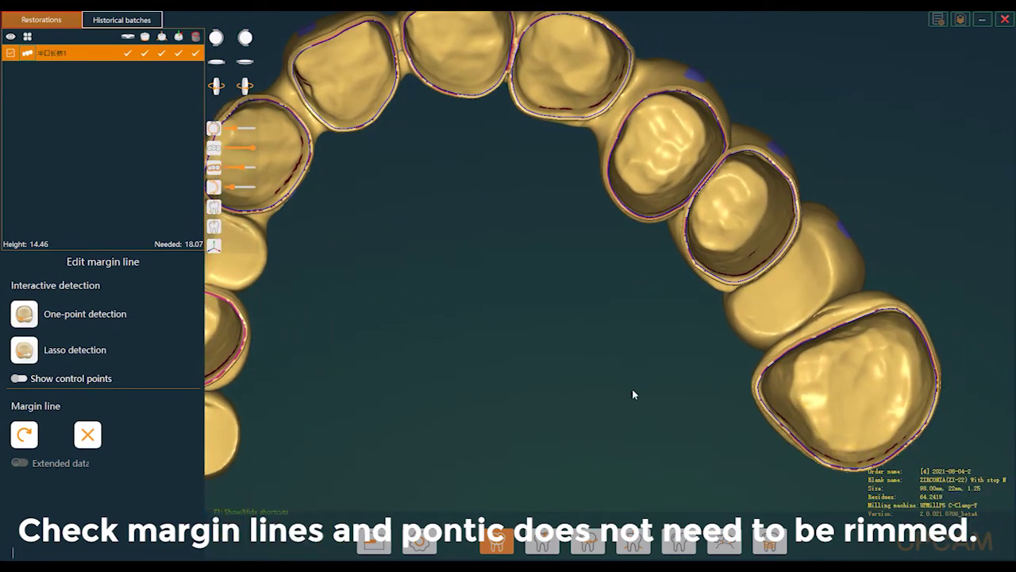
{"action": "left_click", "coordinate": [558, 539]}
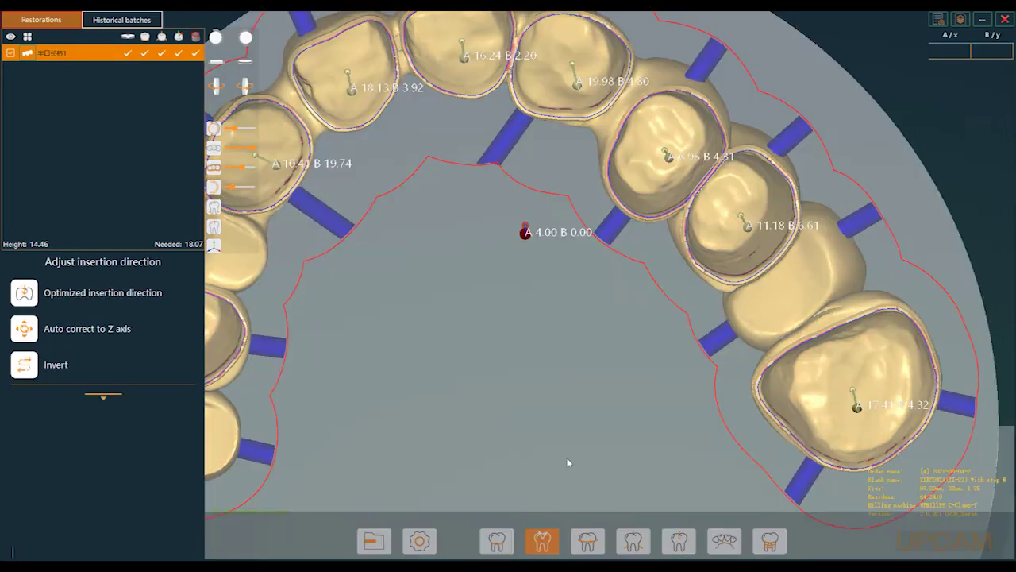
Return to position adjustment, hide the rotation axis and check the bridge's placement in the blank from the side
{"action": "left_click", "coordinate": [587, 541]}
{"action": "left_click", "coordinate": [219, 40]}
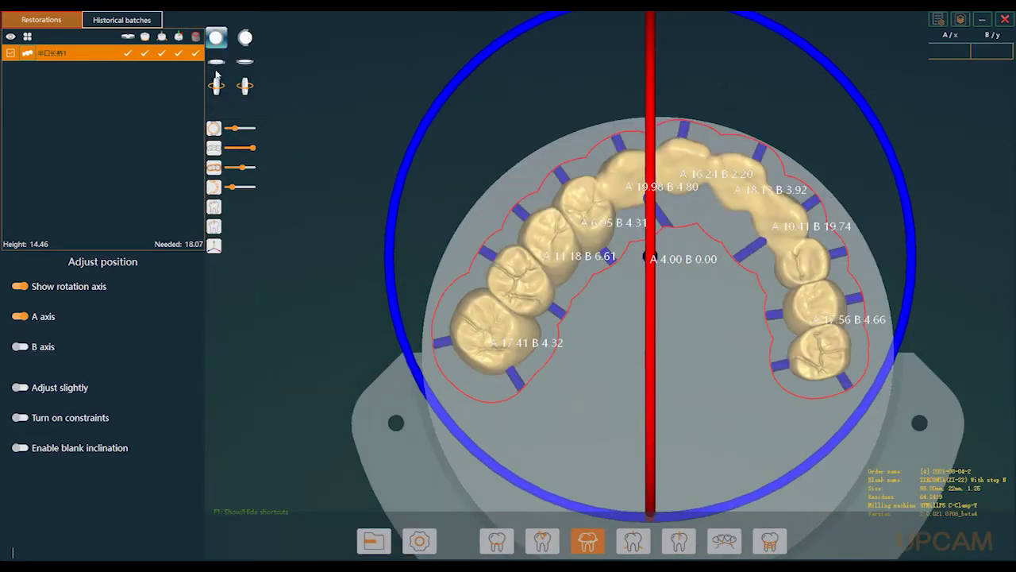
{"action": "left_click", "coordinate": [19, 286]}
{"action": "left_click", "coordinate": [216, 62]}
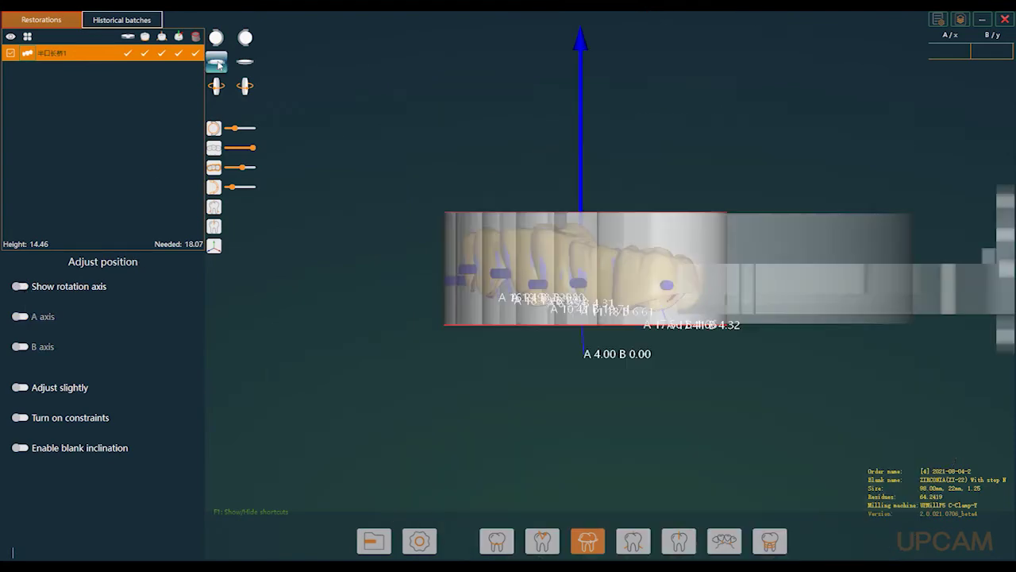
{"action": "middle_click_drag", "start_coordinate": [508, 268], "coordinate": [420, 217]}
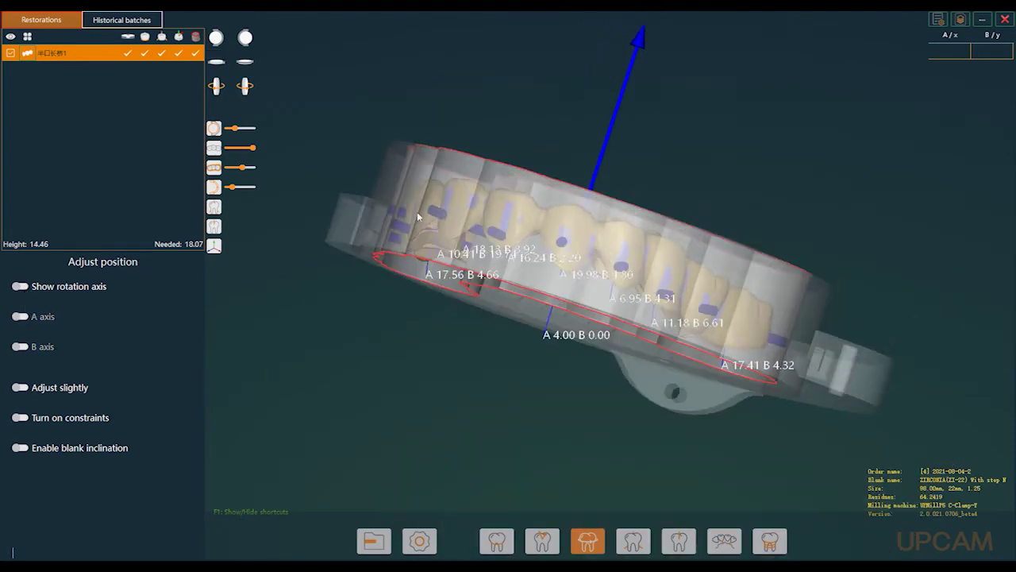
{"action": "right_click_drag", "start_coordinate": [418, 216], "coordinate": [580, 318]}
Open pin editing and move the outer pins on the back crowns of one side onto the white margin line
{"action": "left_click", "coordinate": [633, 537]}
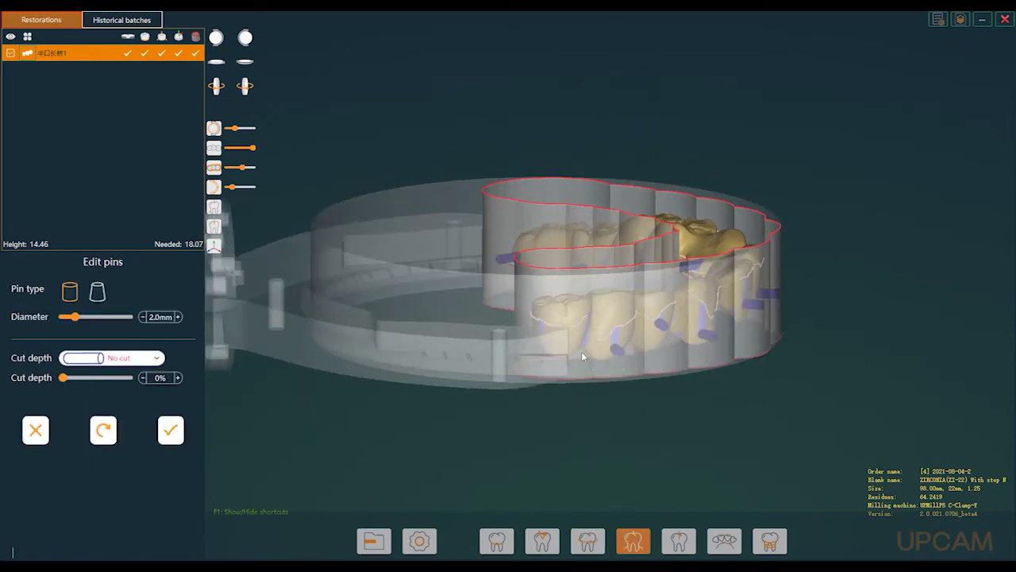
{"action": "right_click_drag", "start_coordinate": [595, 331], "coordinate": [508, 312]}
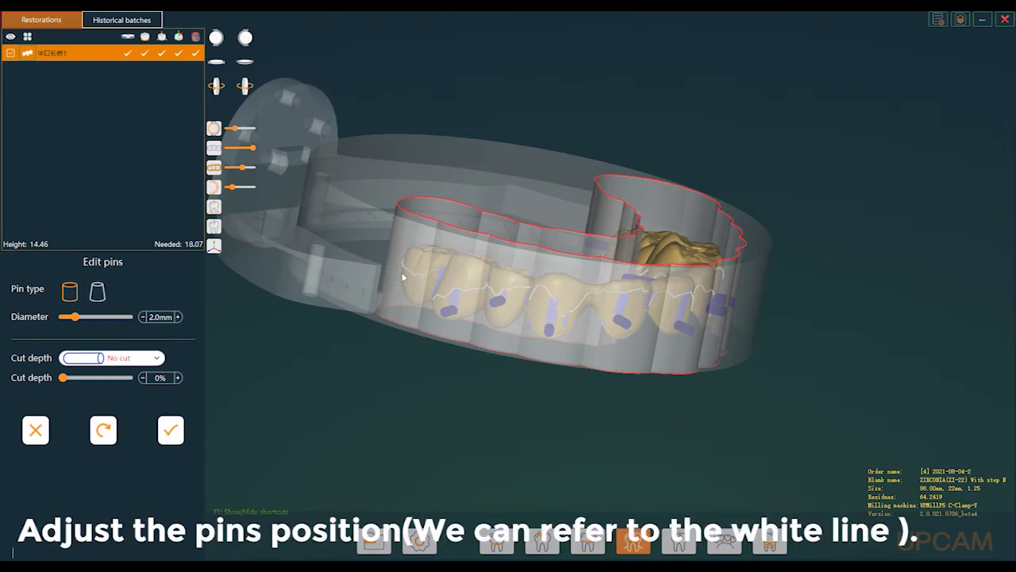
{"action": "left_click", "coordinate": [403, 273]}
{"action": "left_click_drag", "start_coordinate": [451, 311], "coordinate": [446, 282]}
{"action": "left_click", "coordinate": [497, 295]}
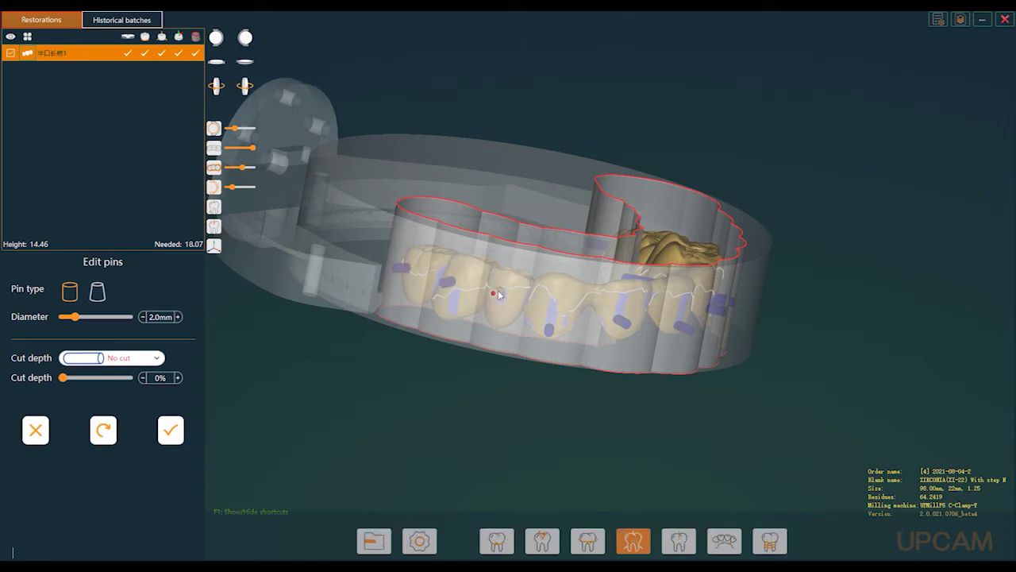
{"action": "middle_click_drag", "start_coordinate": [535, 320], "coordinate": [600, 316]}
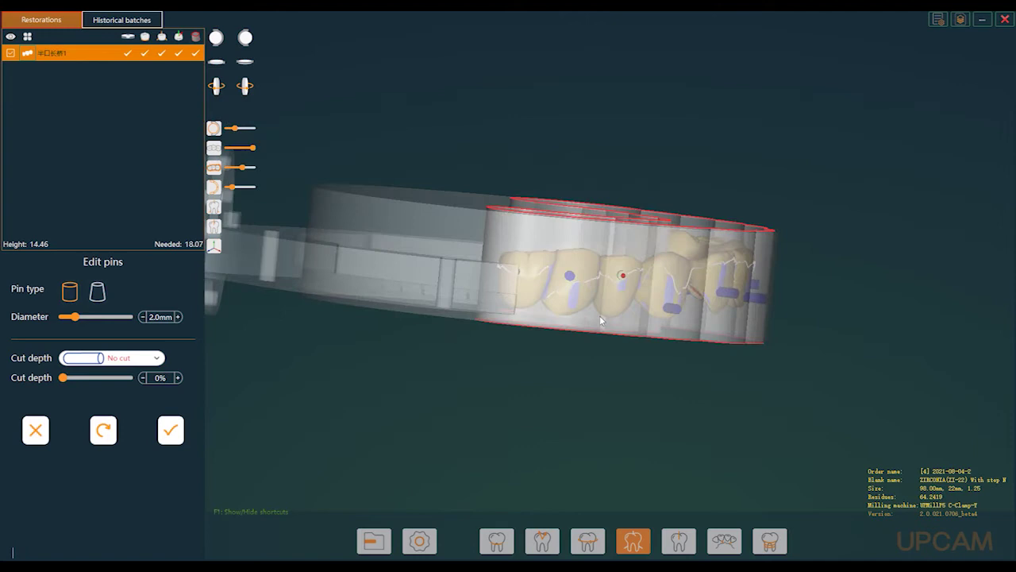
{"action": "left_click", "coordinate": [669, 312]}
{"action": "left_click", "coordinate": [728, 294]}
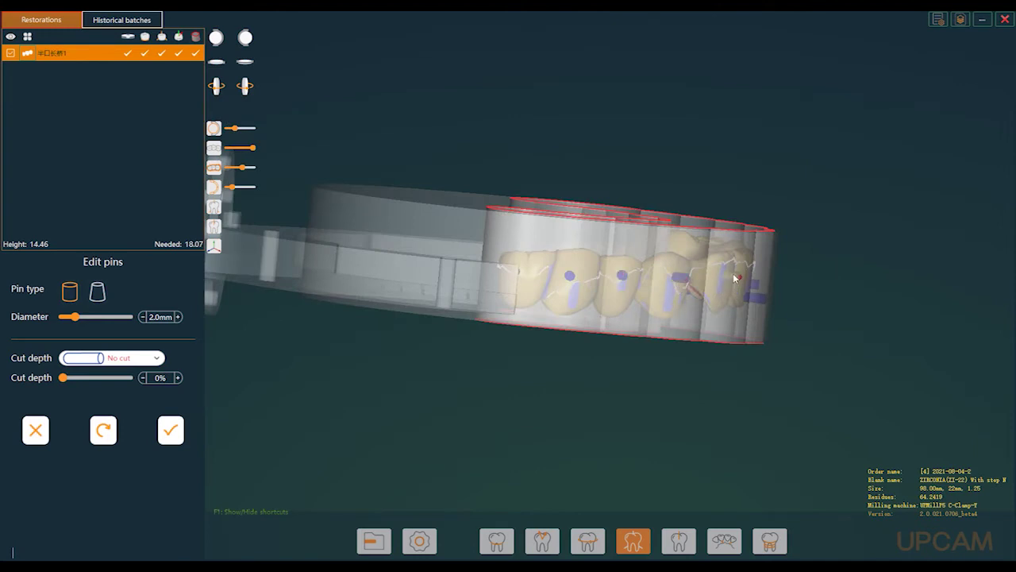
Reposition the outer pins on the front crowns and the opposite side of the bridge along the white line
{"action": "right_click_drag", "start_coordinate": [735, 284], "coordinate": [626, 304]}
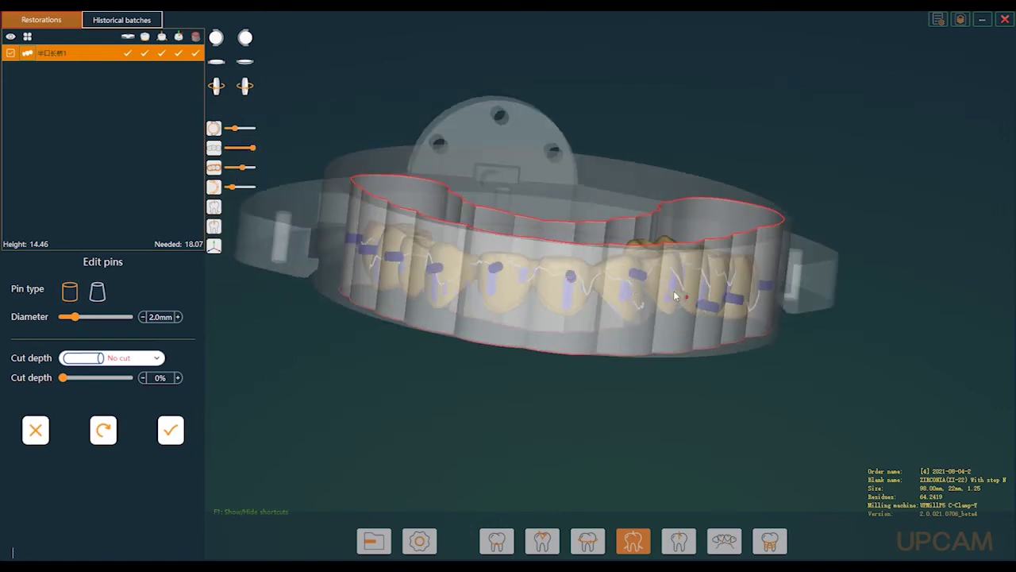
{"action": "right_click_drag", "start_coordinate": [682, 278], "coordinate": [676, 315]}
{"action": "left_click_drag", "start_coordinate": [678, 312], "coordinate": [719, 287]}
{"action": "right_click_drag", "start_coordinate": [719, 293], "coordinate": [702, 344]}
{"action": "left_click", "coordinate": [757, 314]}
Reposition the inner pins from the end molar through the front crowns, shifting them up along the white line
{"action": "right_click_drag", "start_coordinate": [518, 309], "coordinate": [499, 276]}
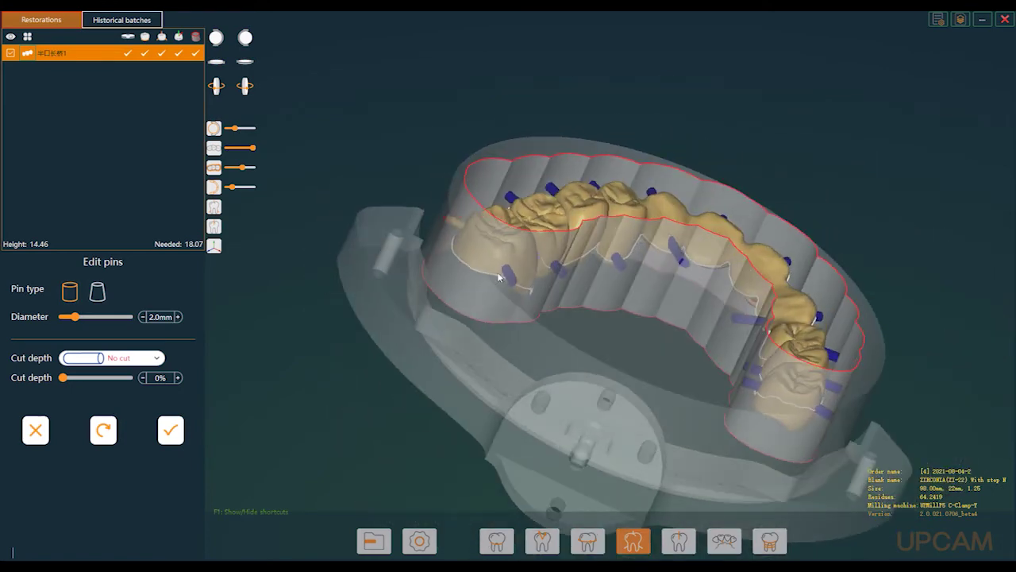
{"action": "left_click", "coordinate": [508, 275]}
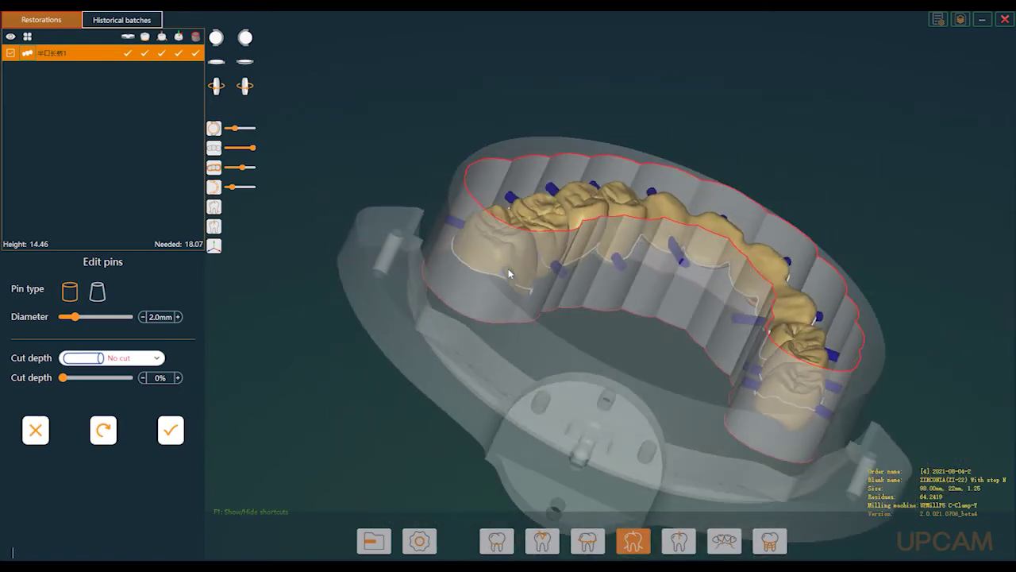
{"action": "left_click", "coordinate": [557, 270]}
{"action": "left_click", "coordinate": [618, 258]}
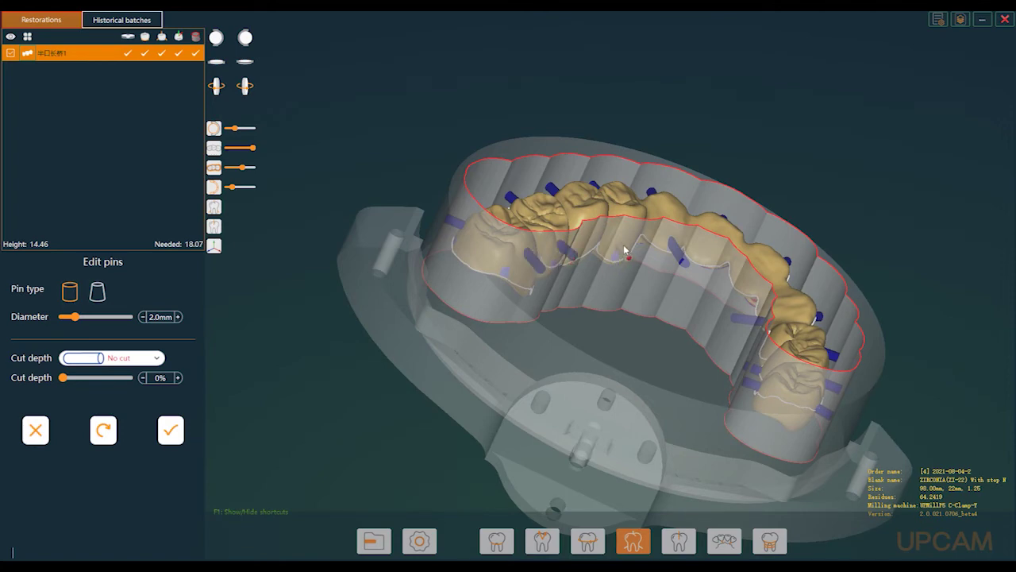
{"action": "left_click", "coordinate": [677, 248]}
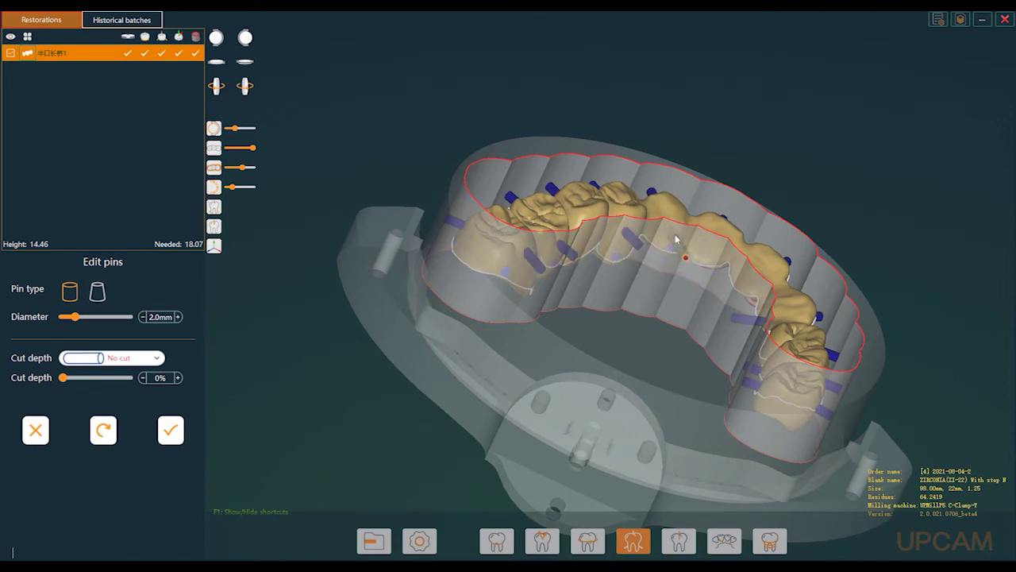
{"action": "left_click", "coordinate": [751, 305]}
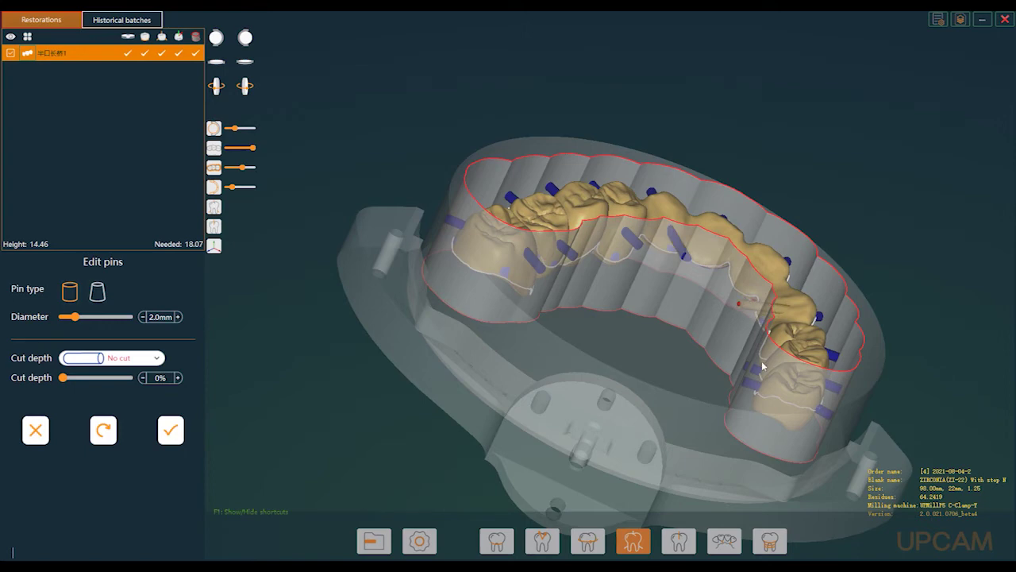
Move the remaining inner pins at the other end of the arch to suit the margin line, and check all pins from above
{"action": "middle_click_drag", "start_coordinate": [763, 366], "coordinate": [809, 331]}
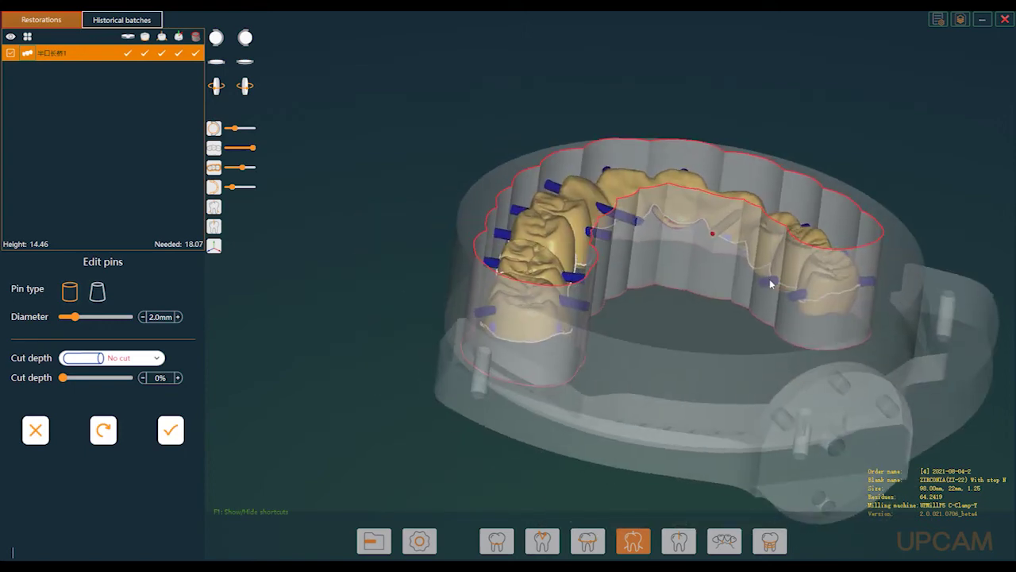
{"action": "left_click", "coordinate": [771, 284]}
{"action": "left_click", "coordinate": [802, 300]}
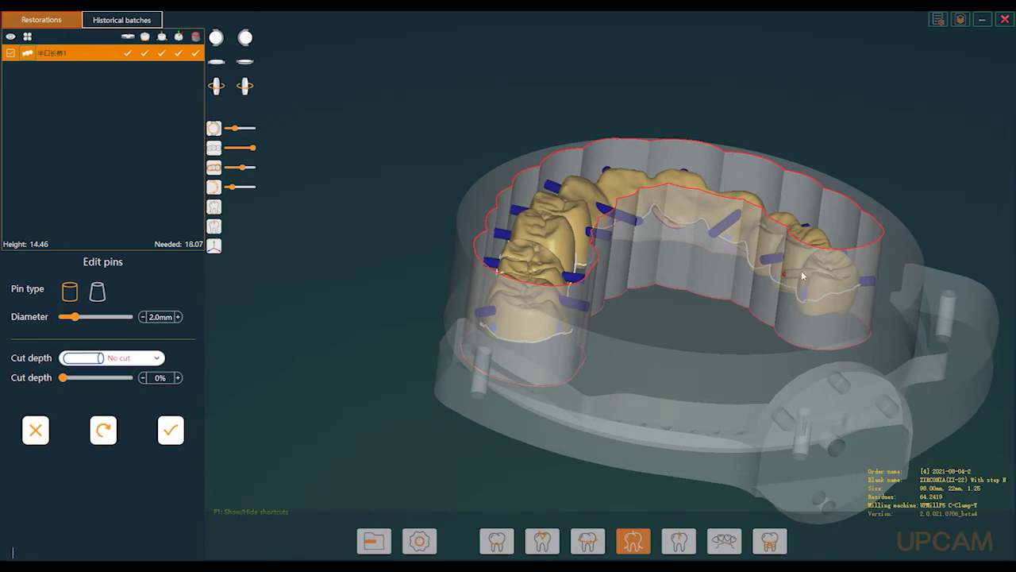
{"action": "right_click_drag", "start_coordinate": [800, 284], "coordinate": [607, 456]}
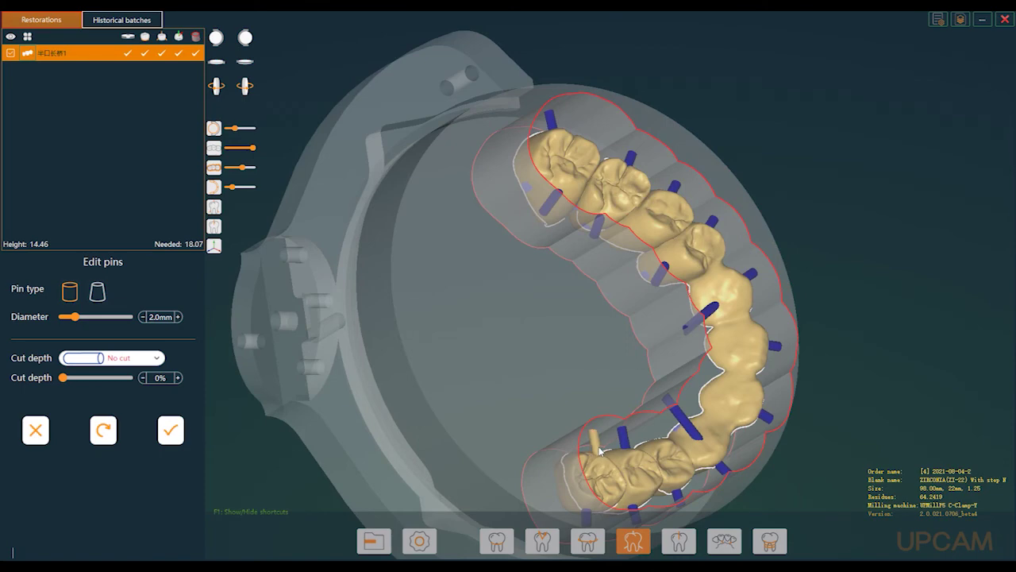
{"action": "left_click_drag", "start_coordinate": [603, 454], "coordinate": [727, 187]}
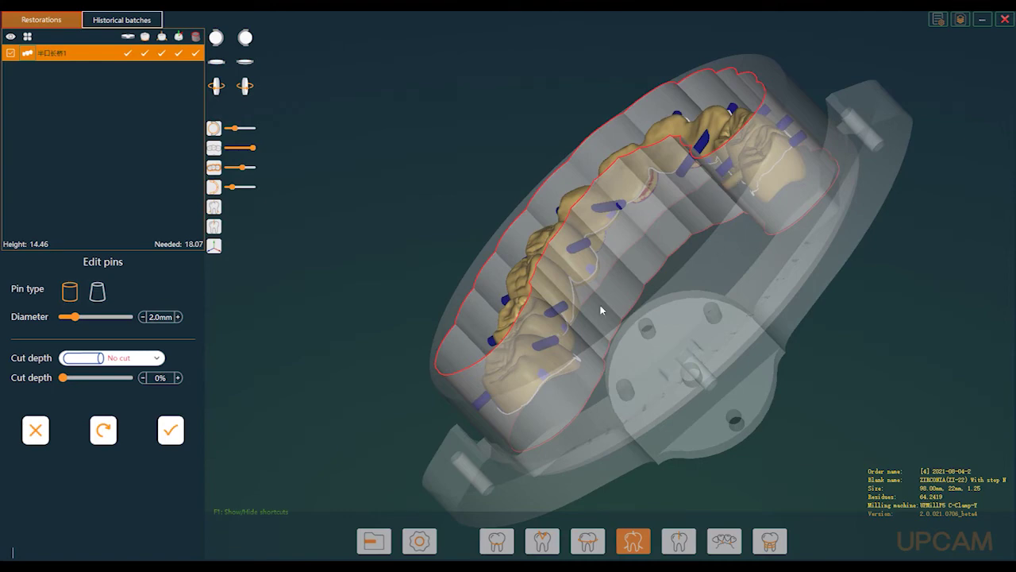
{"action": "left_click_drag", "start_coordinate": [601, 310], "coordinate": [616, 347]}
{"action": "left_click", "coordinate": [216, 38]}
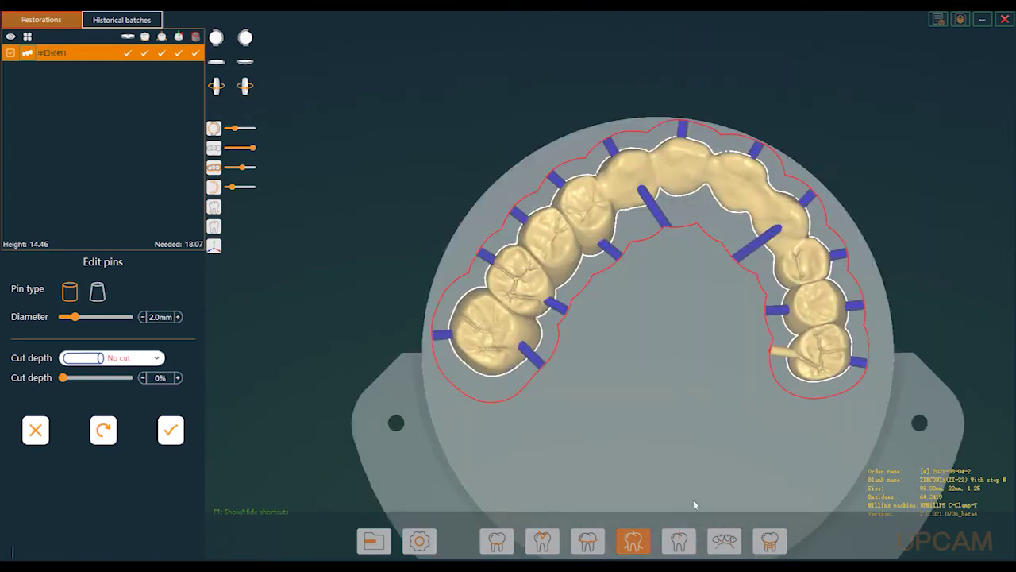
Add a hollow stabilizer of the Default type inside the bridge arch, with 3.0 mm thickness and 80% height
{"action": "left_click", "coordinate": [722, 541]}
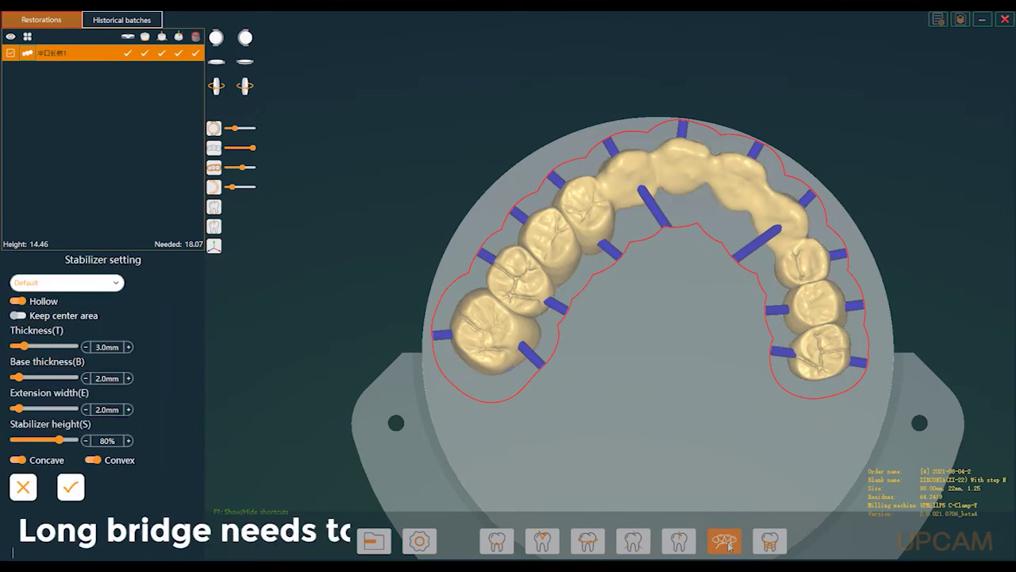
{"action": "left_click", "coordinate": [118, 286]}
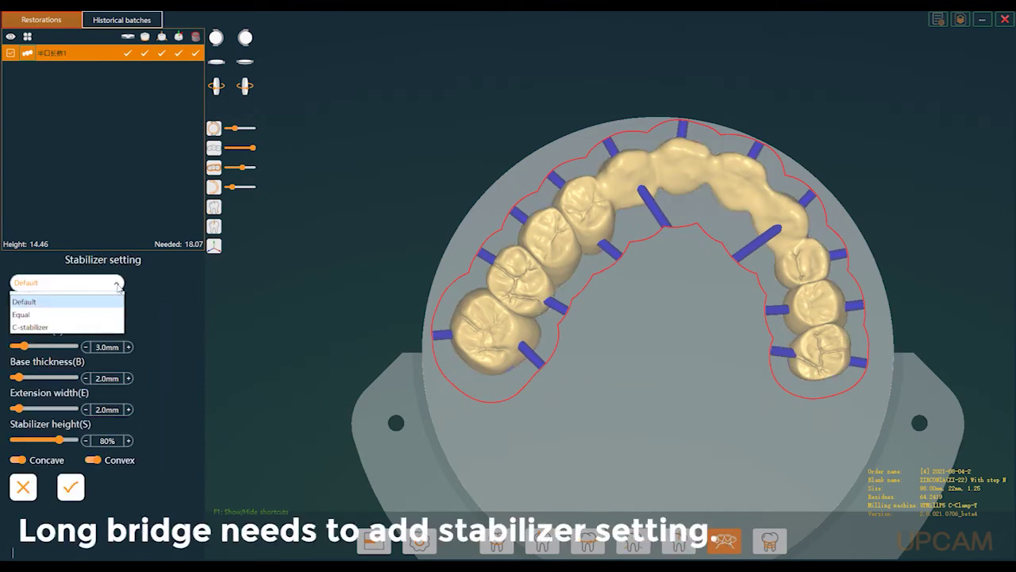
{"action": "left_click", "coordinate": [79, 303]}
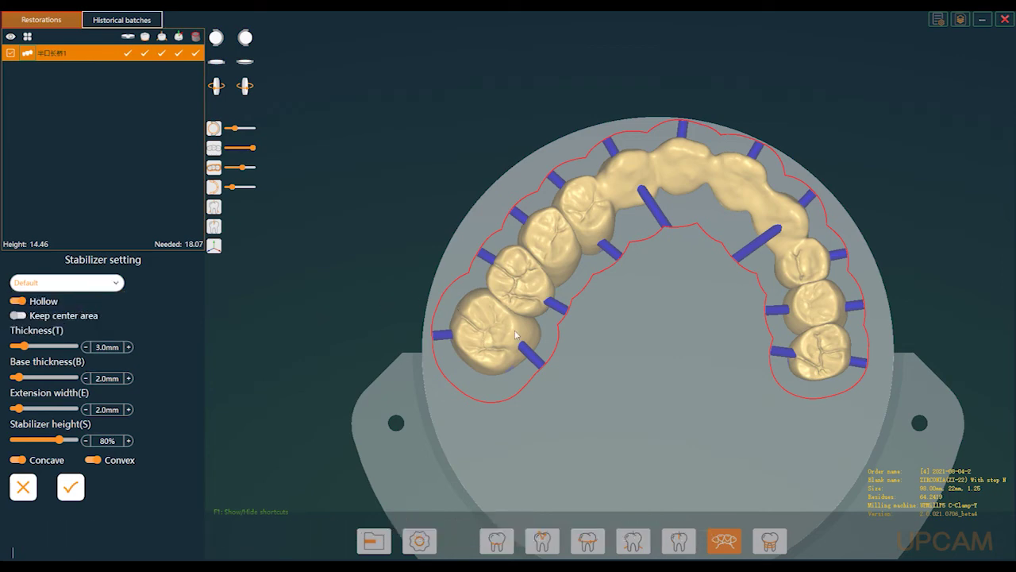
{"action": "left_click", "coordinate": [71, 487]}
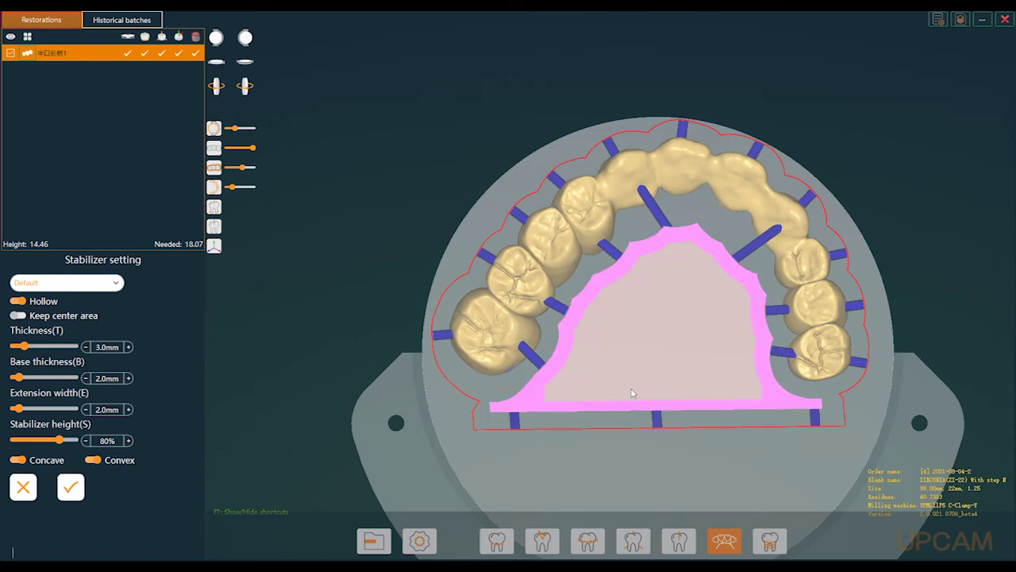
{"action": "middle_click_drag", "start_coordinate": [657, 366], "coordinate": [682, 364]}
{"action": "right_click_drag", "start_coordinate": [682, 368], "coordinate": [561, 438]}
Try the Equal and C-stabilizer types for the bridge in place of the Default stabilizer
{"action": "left_click", "coordinate": [118, 283]}
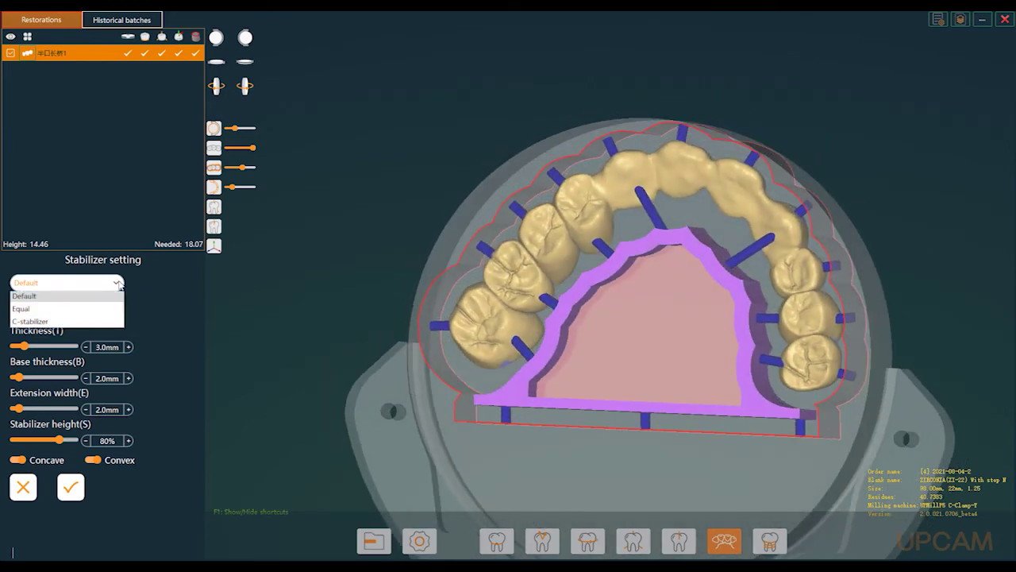
{"action": "left_click", "coordinate": [93, 316]}
{"action": "left_click", "coordinate": [78, 394]}
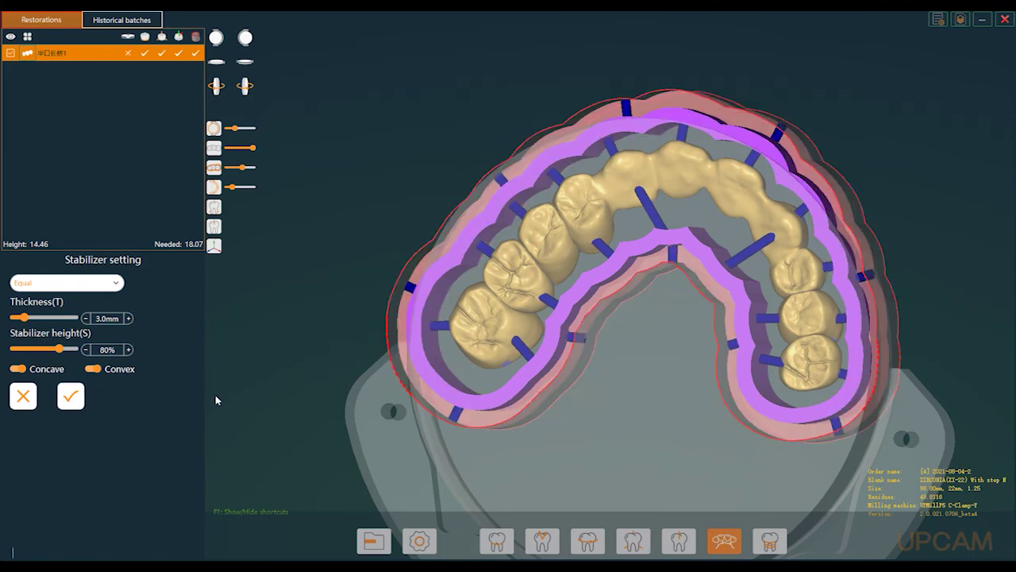
{"action": "left_click", "coordinate": [118, 283]}
{"action": "left_click", "coordinate": [83, 328]}
{"action": "left_click", "coordinate": [72, 390]}
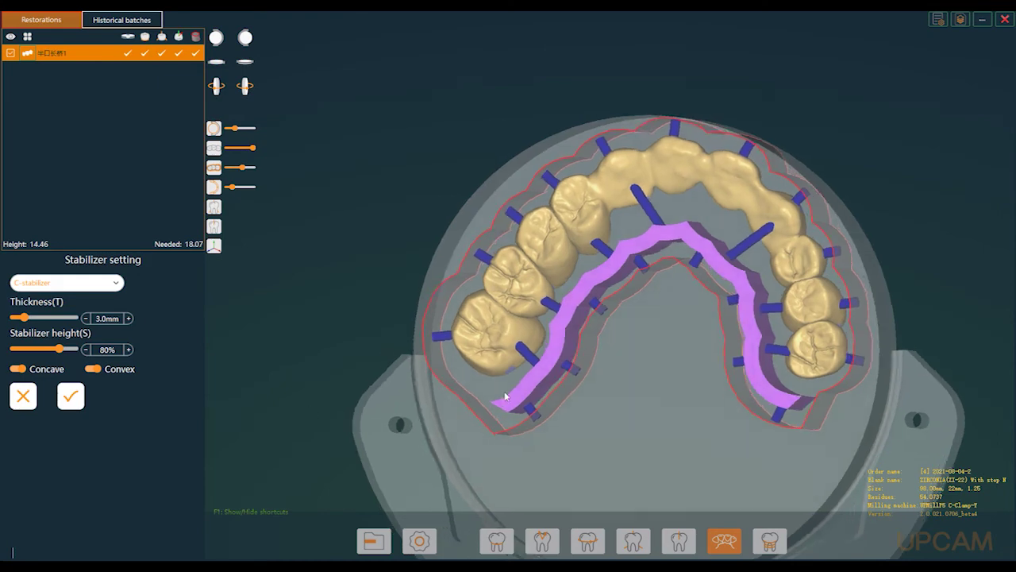
Apply the Default stabilizer type again and check its filled base and pins in the blank
{"action": "left_click", "coordinate": [105, 284]}
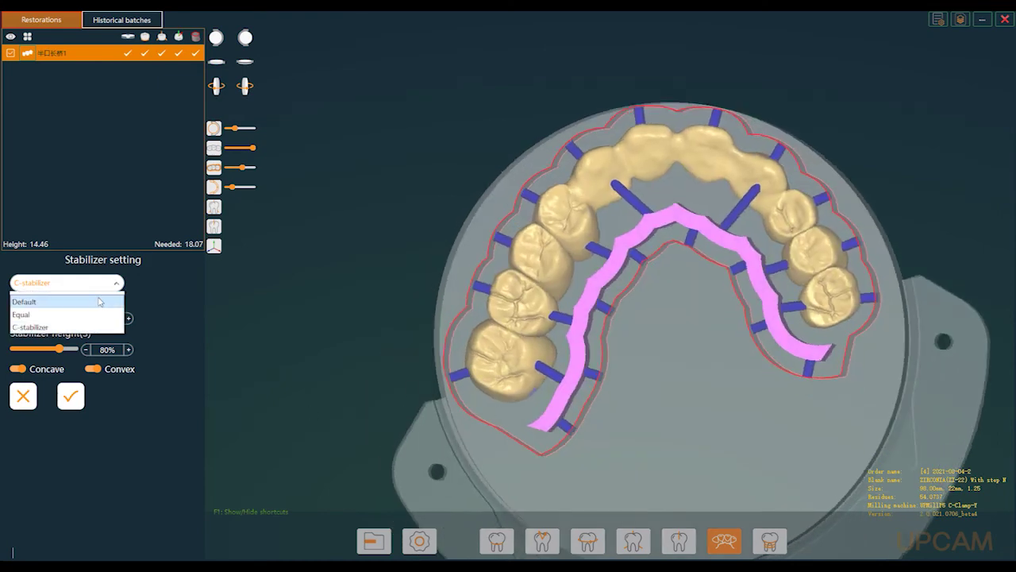
{"action": "left_click", "coordinate": [100, 302]}
{"action": "left_click", "coordinate": [71, 482]}
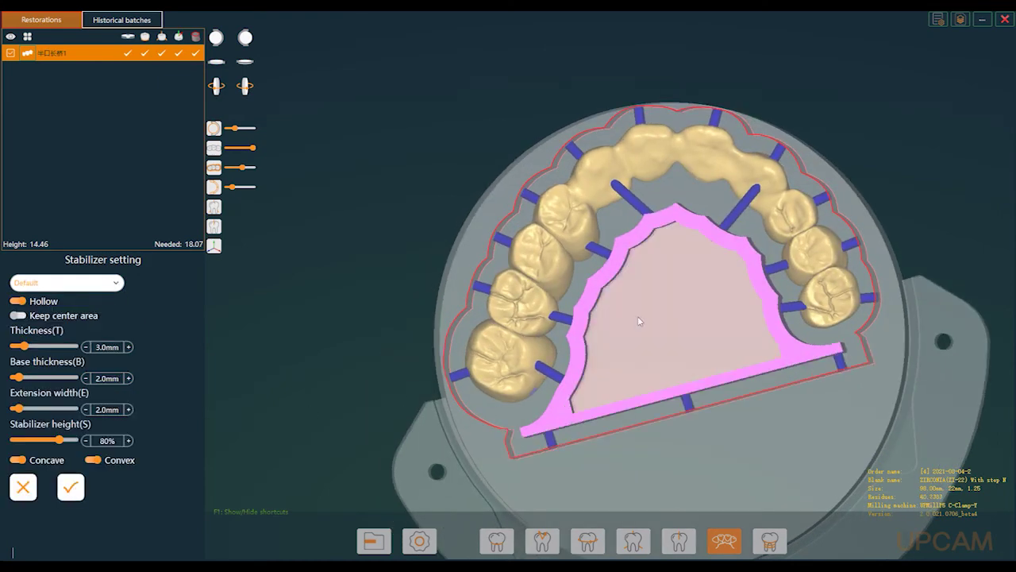
{"action": "middle_click_drag", "start_coordinate": [642, 330], "coordinate": [620, 368]}
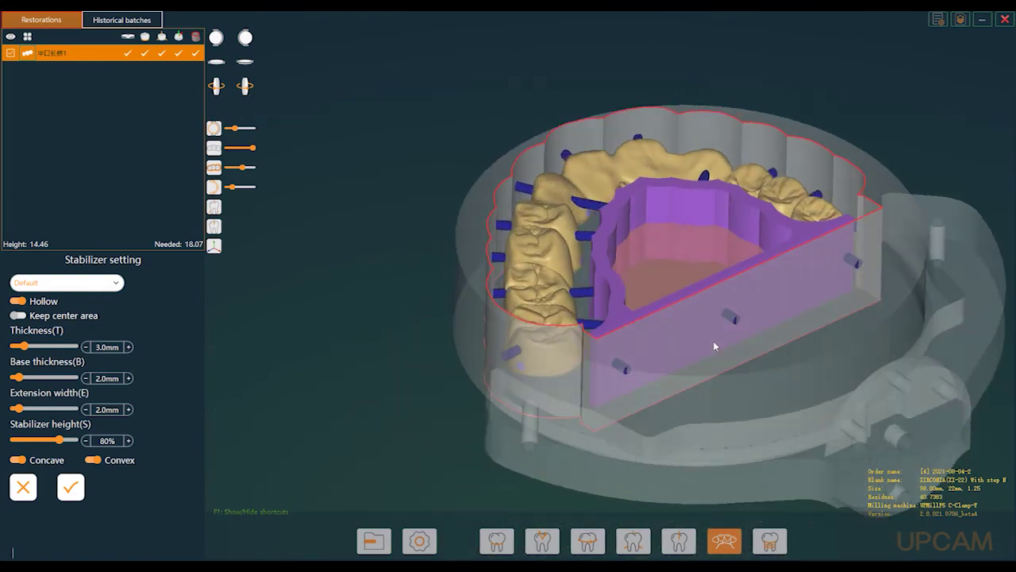
{"action": "middle_click_drag", "start_coordinate": [709, 417], "coordinate": [633, 433]}
Generate the milling toolpath with 3tools quality, Single NC and Global Strategy, and open the folder with the resulting NC file
{"action": "left_click", "coordinate": [769, 542]}
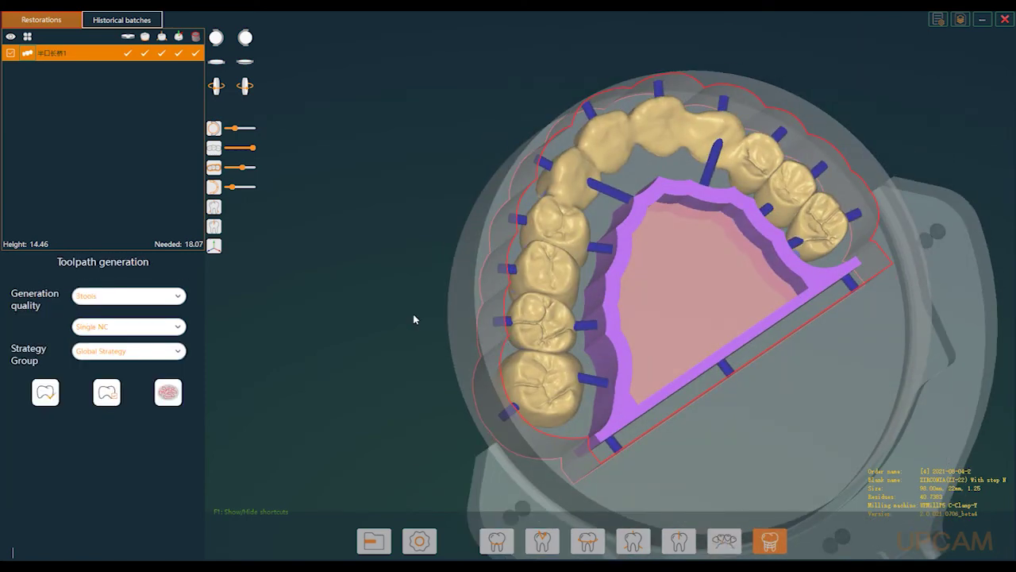
{"action": "left_click", "coordinate": [178, 297]}
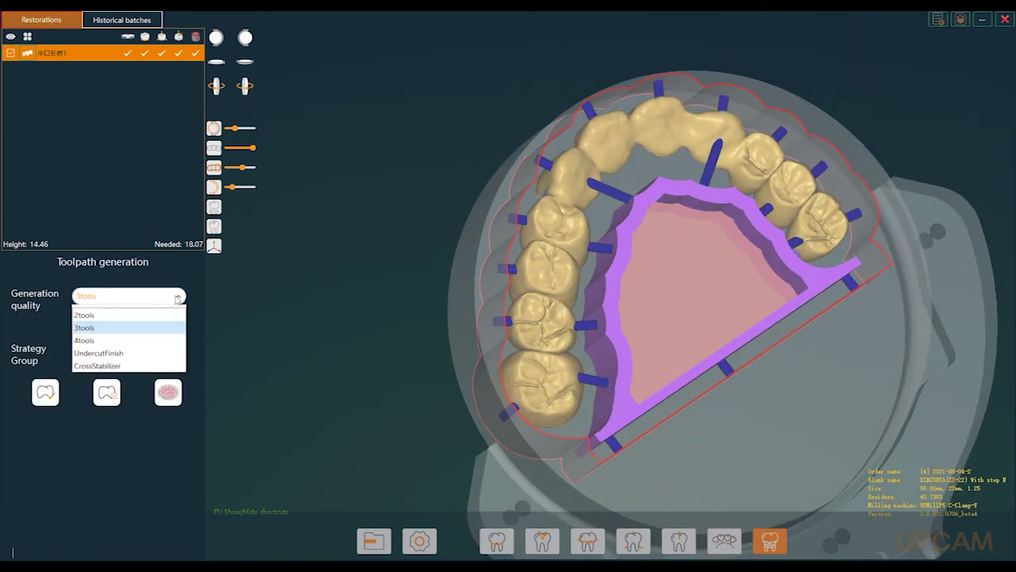
{"action": "left_click", "coordinate": [181, 313]}
{"action": "left_click", "coordinate": [178, 296]}
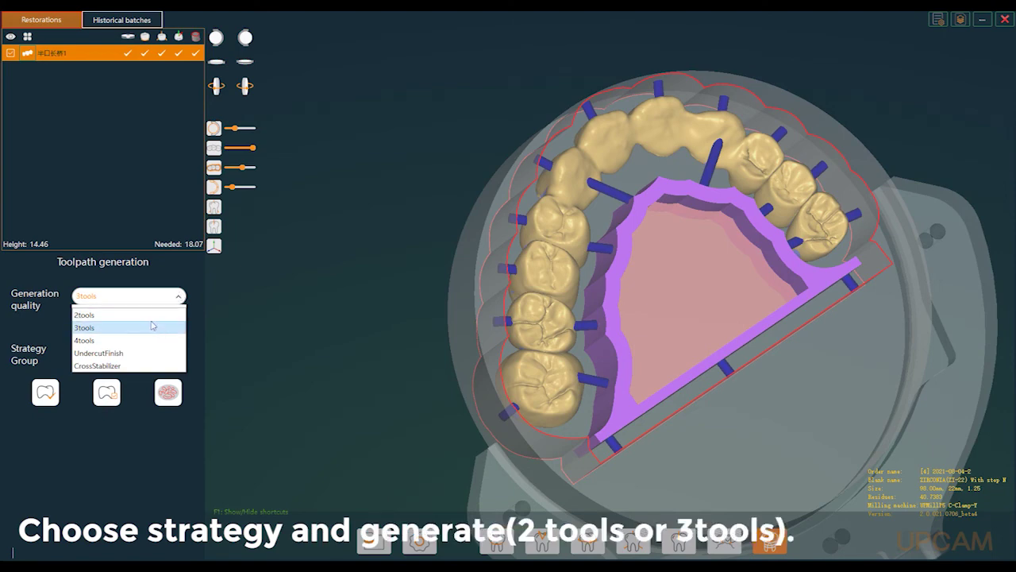
{"action": "left_click", "coordinate": [153, 328]}
{"action": "left_click", "coordinate": [169, 389]}
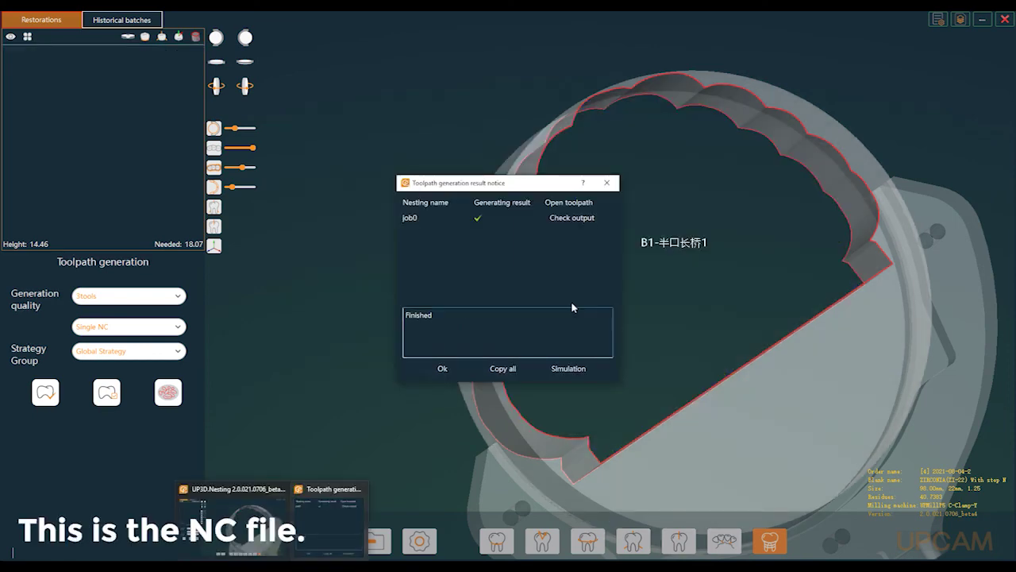
{"action": "left_click", "coordinate": [580, 224]}
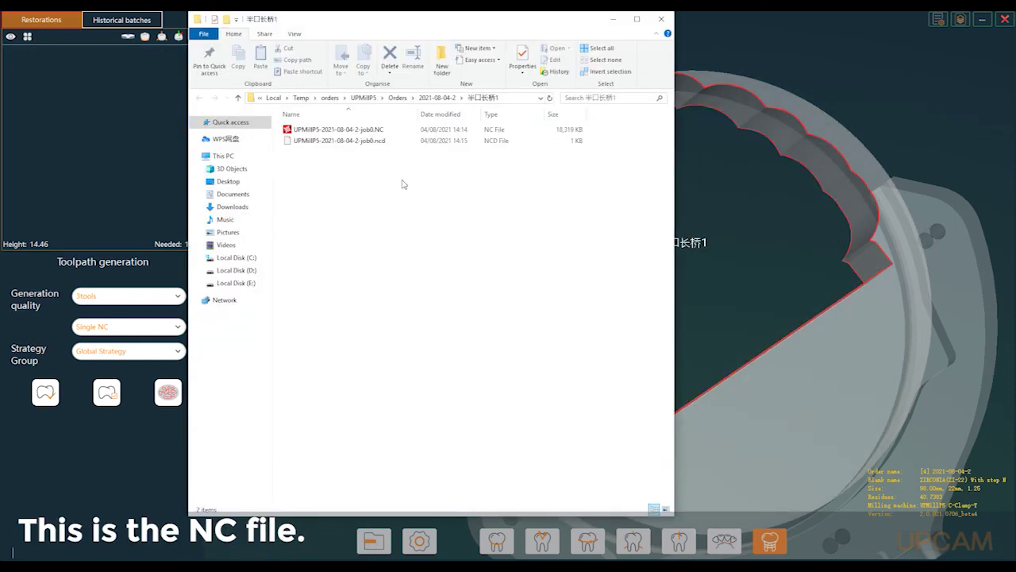